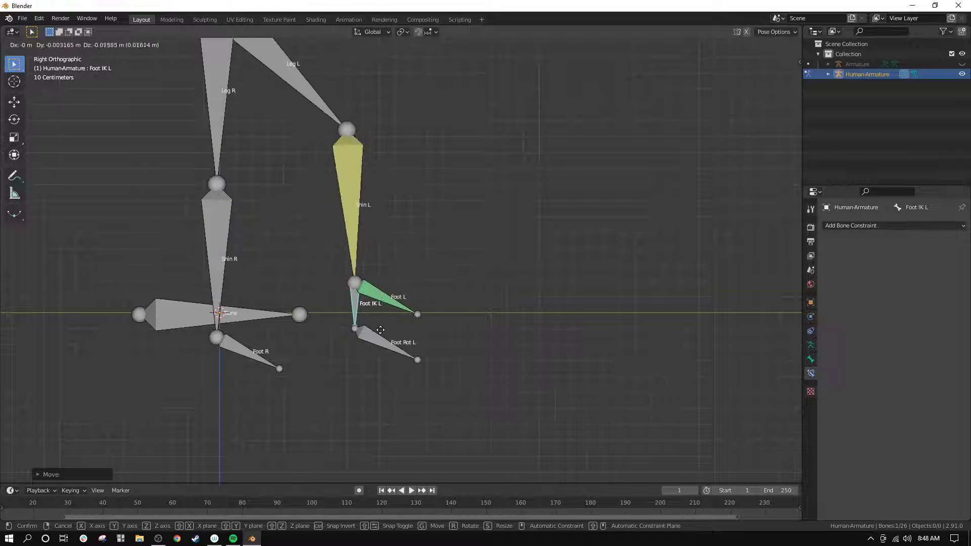
- Reposition the Foot IK L bone slightly forward and up, checking the Foot L bone's constraint along the way
{"action": "left_click", "coordinate": [349, 276]}
{"action": "scroll", "coordinate": [351, 271], "scroll_direction": "down", "scroll_amount": 2}
{"action": "middle_click_drag", "start_coordinate": [368, 314], "coordinate": [424, 360], "text": "shift"}
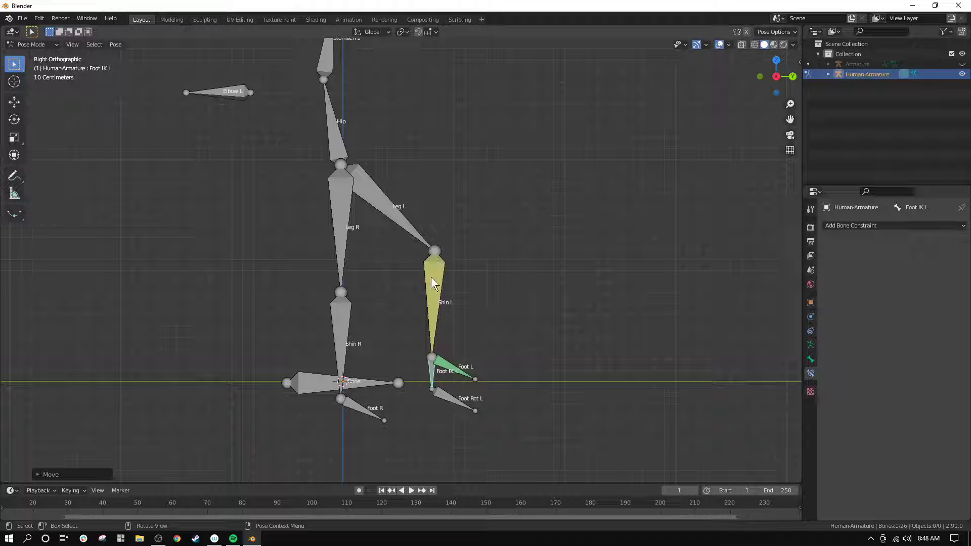
{"action": "left_click", "coordinate": [450, 369]}
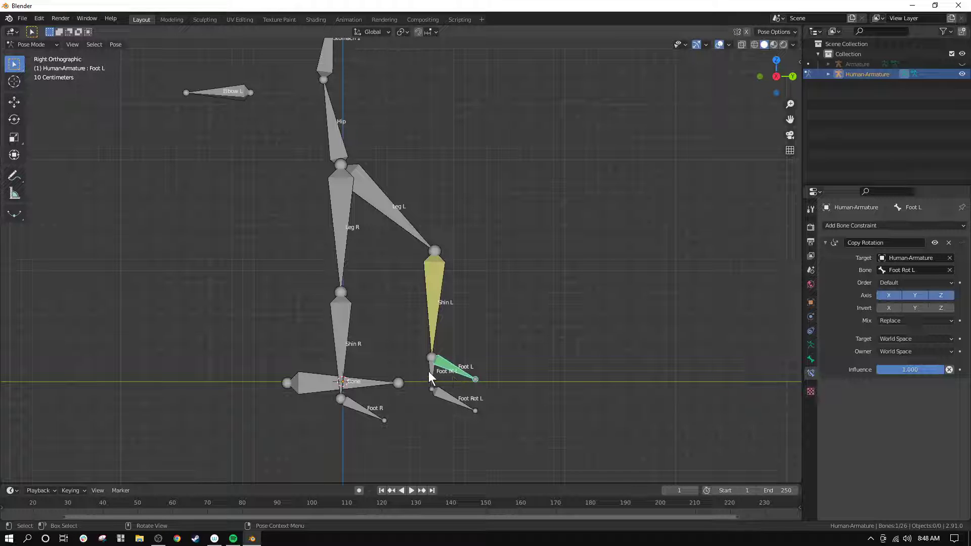
{"action": "mouse_move", "coordinate": [430, 378]}
{"action": "left_mouse_down"}
{"action": "mouse_move", "coordinate": [374, 337]}
{"action": "mouse_move", "coordinate": [298, 357]}
{"action": "mouse_move", "coordinate": [284, 372]}
{"action": "mouse_move", "coordinate": [314, 337]}
{"action": "mouse_move", "coordinate": [457, 352]}
{"action": "mouse_move", "coordinate": [445, 371]}
{"action": "left_mouse_up"}
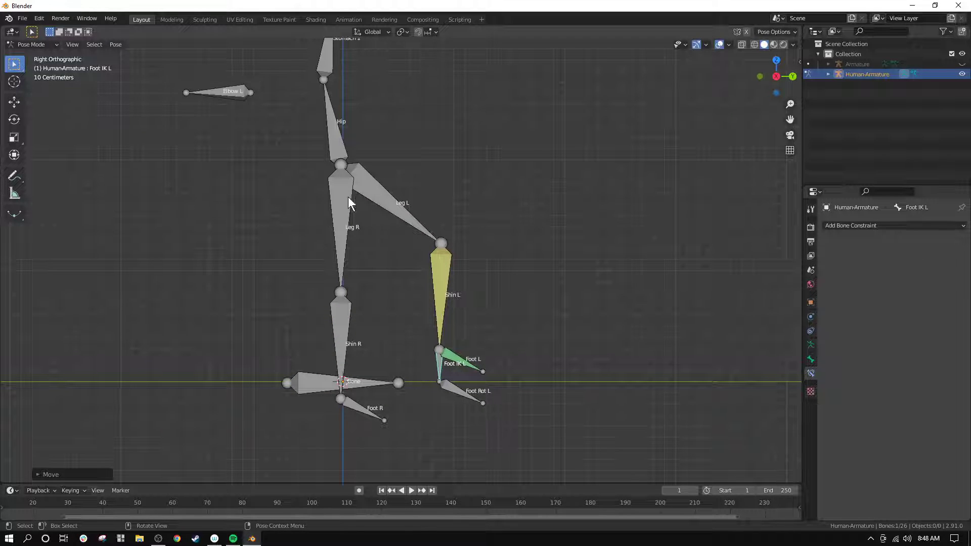
- Try moving the Hip bone in the right side view to test how the left leg's IK reacts
{"action": "middle_click_drag", "start_coordinate": [347, 201], "coordinate": [375, 144]}
{"action": "left_click", "coordinate": [374, 143]}
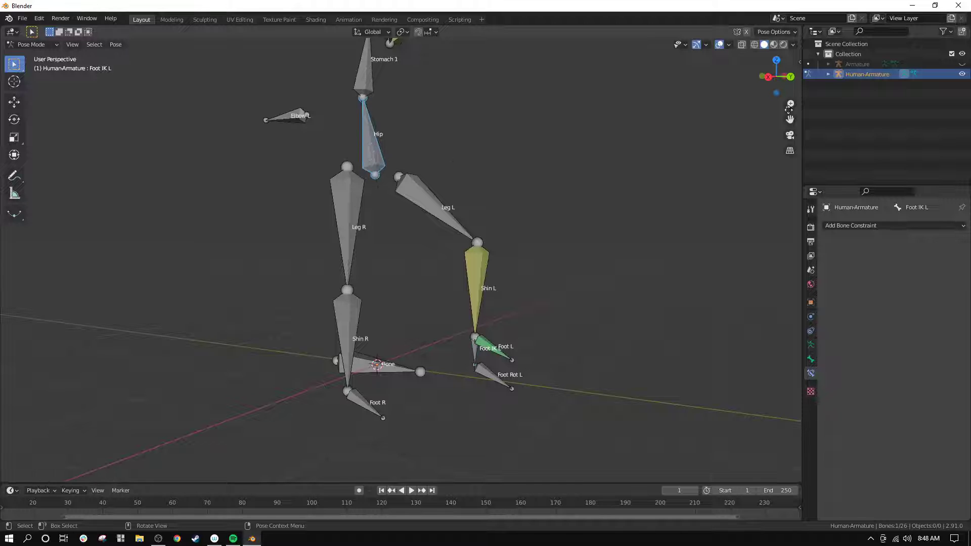
{"action": "left_click", "coordinate": [769, 74]}
{"action": "key", "text": "g"}
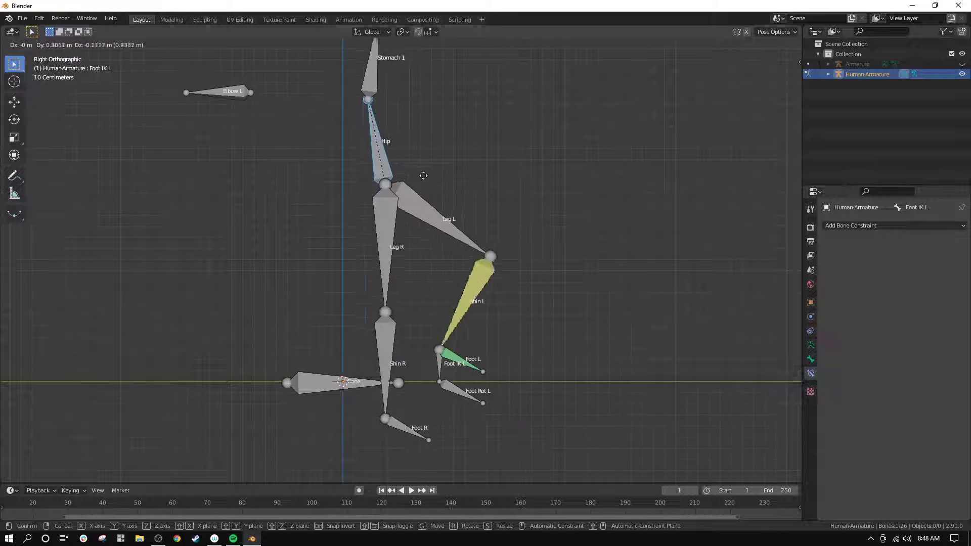
{"action": "left_click", "coordinate": [348, 155]}
- Pose the right arm by moving the Hand IK R bone down and out in front of the torso
{"action": "scroll", "coordinate": [395, 122], "scroll_direction": "down", "scroll_amount": 2}
{"action": "middle_click_drag", "start_coordinate": [395, 122], "coordinate": [428, 259]}
{"action": "left_click", "coordinate": [430, 251]}
{"action": "key", "text": "g"}
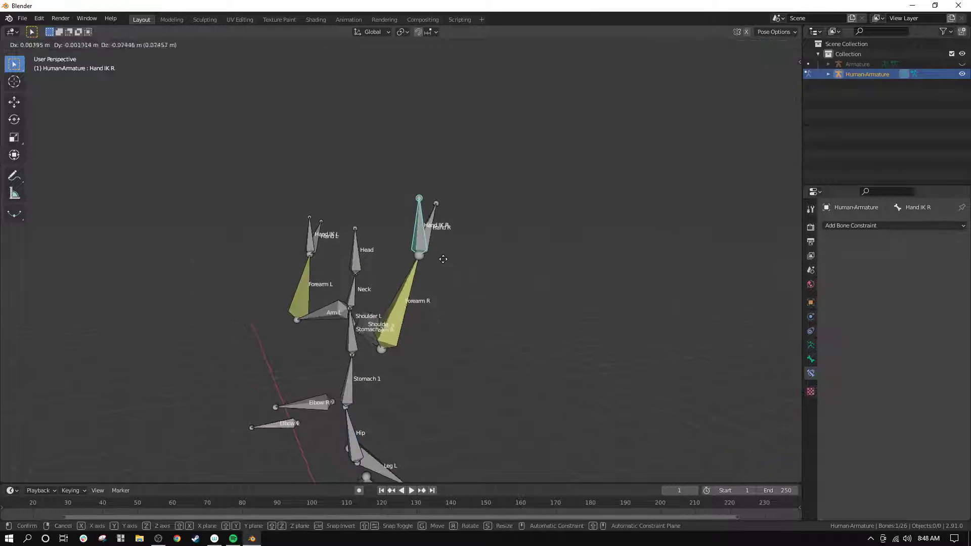
{"action": "left_click", "coordinate": [525, 359]}
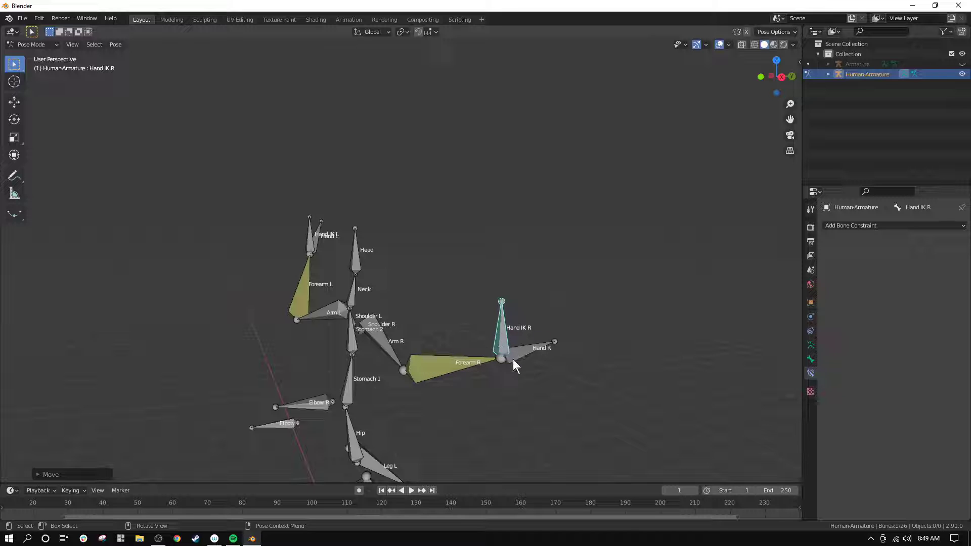
{"action": "key", "text": "g"}
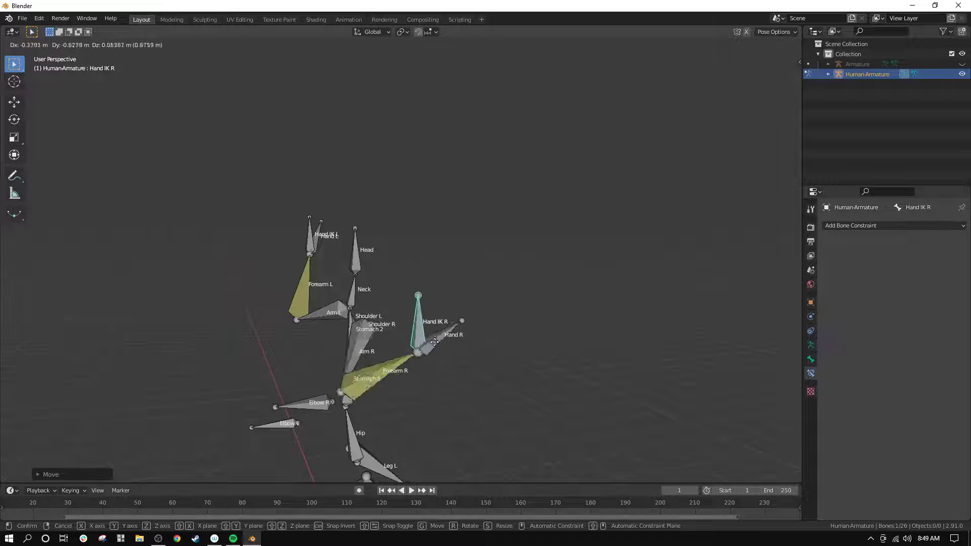
{"action": "left_click", "coordinate": [467, 341]}
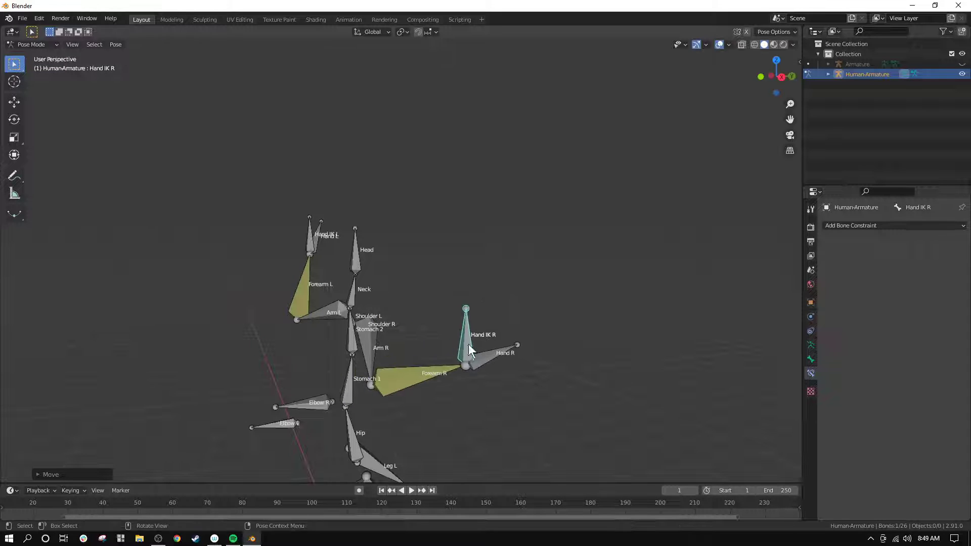
- In Edit Mode, extrude a bone about 0.3 m straight down along Z from the ankle joint of Shin R
{"action": "middle_click_drag", "start_coordinate": [459, 403], "coordinate": [409, 316]}
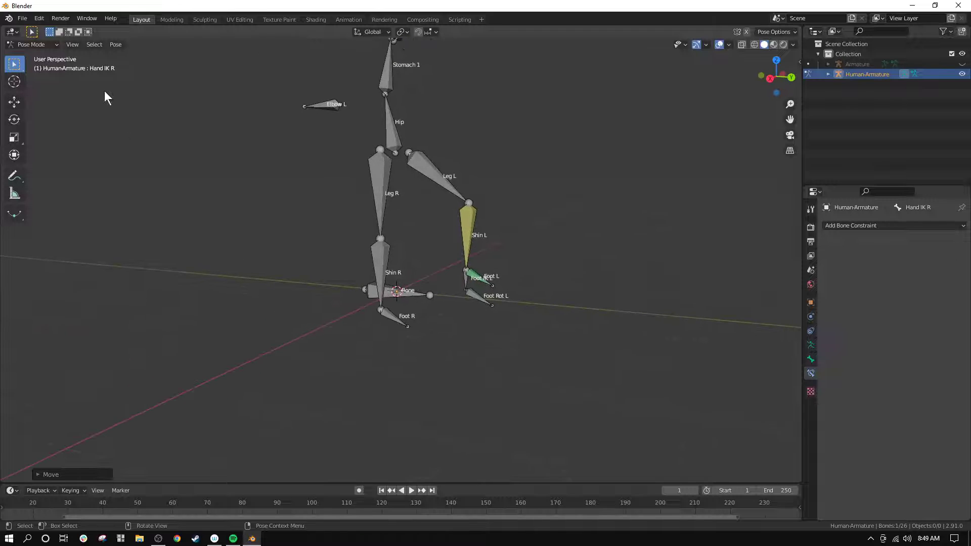
{"action": "left_click", "coordinate": [48, 46]}
{"action": "left_click", "coordinate": [35, 62]}
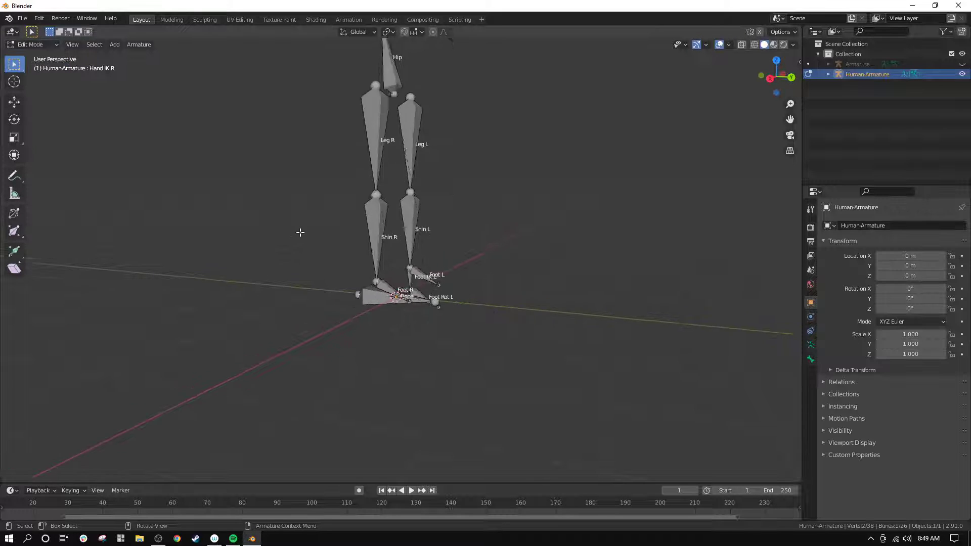
{"action": "scroll", "coordinate": [319, 310], "scroll_direction": "up", "scroll_amount": 8}
{"action": "mouse_move", "coordinate": [435, 275]}
{"action": "middle_mouse_down"}
{"action": "mouse_move", "coordinate": [443, 283]}
{"action": "mouse_move", "coordinate": [470, 253]}
{"action": "mouse_move", "coordinate": [465, 245]}
{"action": "mouse_move", "coordinate": [449, 262]}
{"action": "middle_mouse_up"}
{"action": "left_click", "coordinate": [485, 236]}
{"action": "key", "text": "e"}
{"action": "key", "text": "z"}
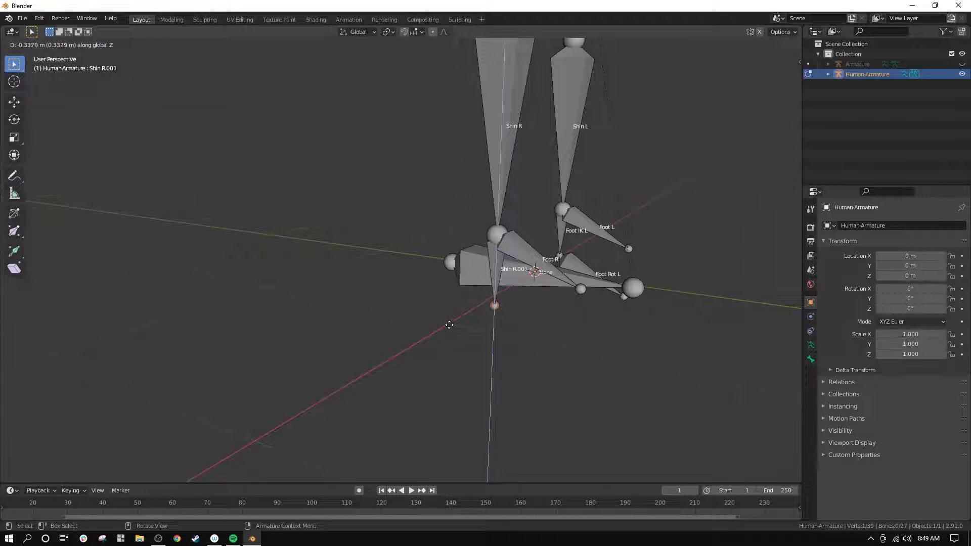
{"action": "left_click", "coordinate": [448, 319]}
- Rename the bone extruded from the right ankle as Foot IK R
{"action": "left_click", "coordinate": [495, 287]}
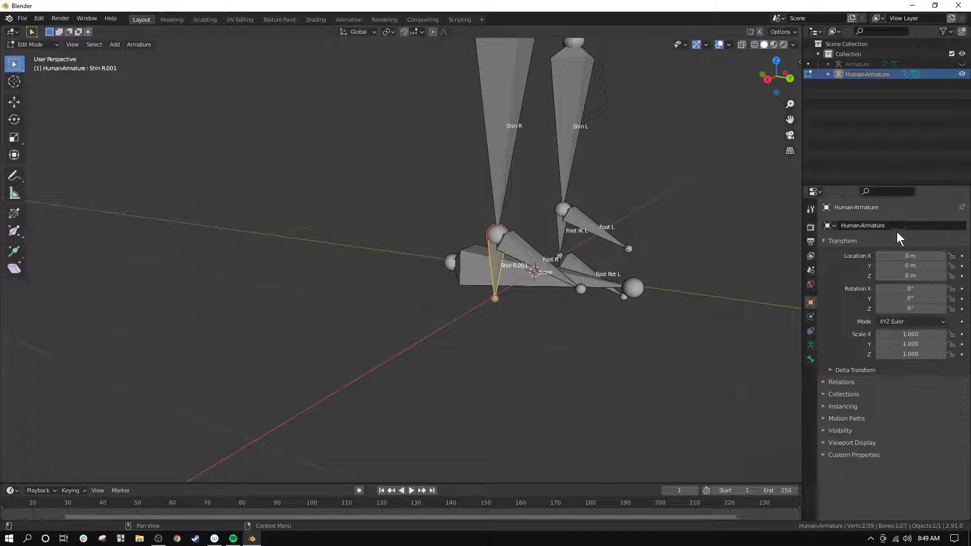
{"action": "left_click", "coordinate": [810, 359]}
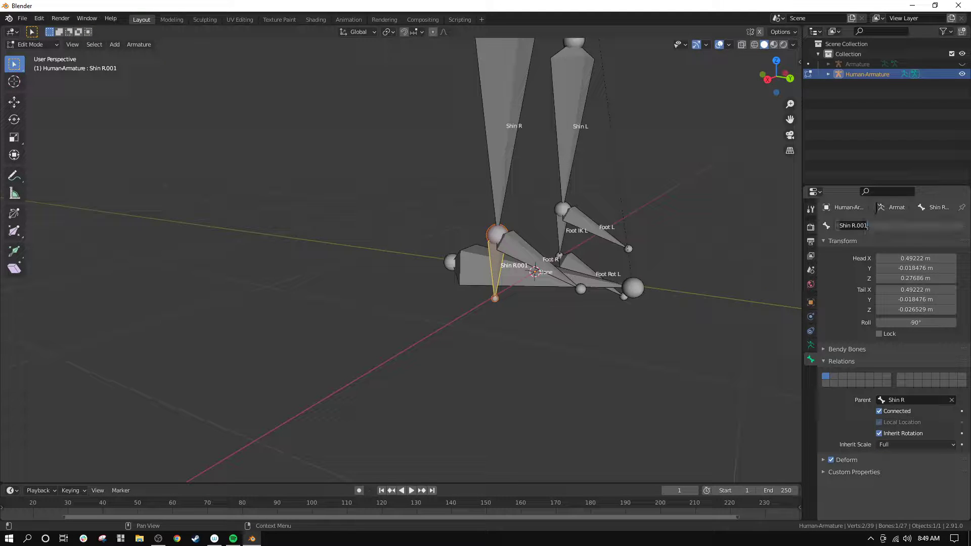
{"action": "type", "text": "Foo"}
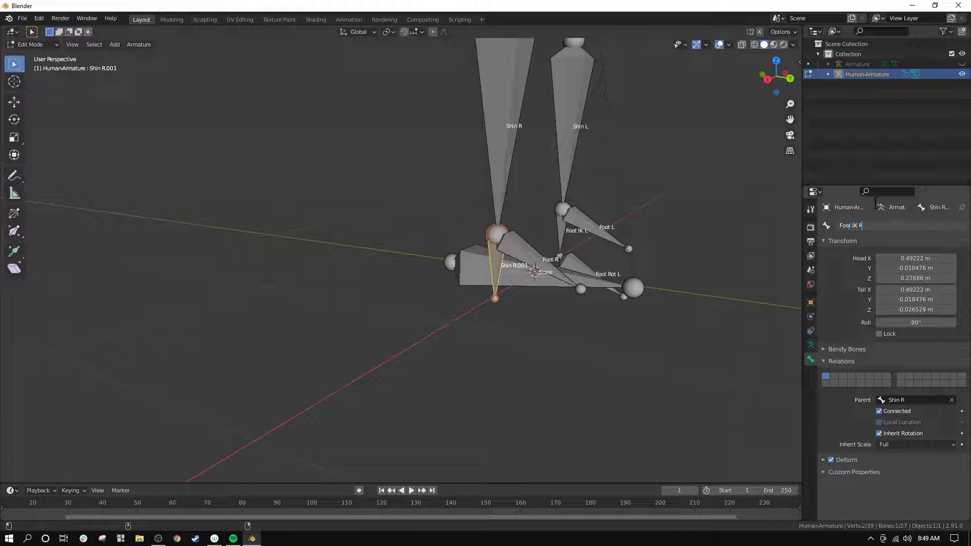
{"action": "type", "text": "t IK R"}
{"action": "key", "text": "Return"}
- Duplicate the Foot R bone in the right side view and place the copy at the lower end of Foot IK R
{"action": "left_click", "coordinate": [506, 254]}
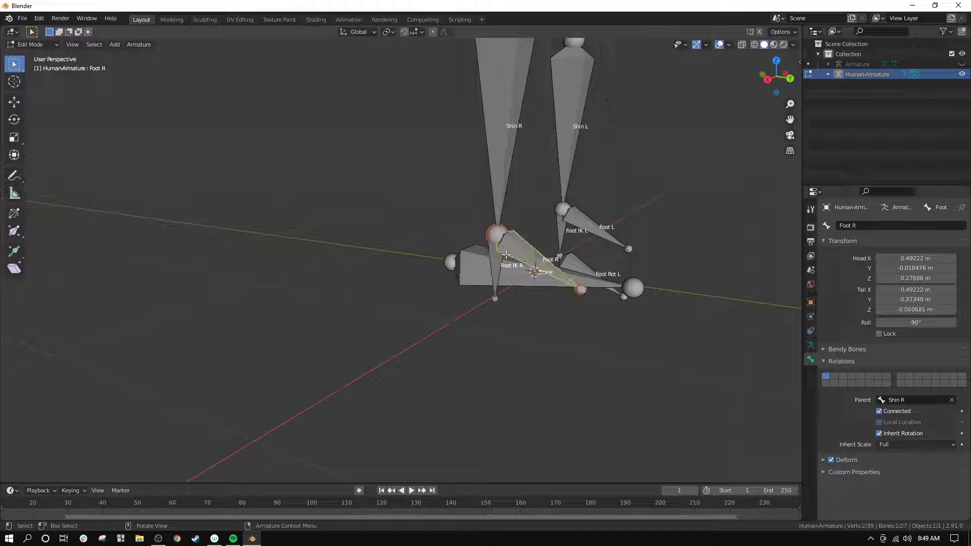
{"action": "left_click", "coordinate": [767, 80]}
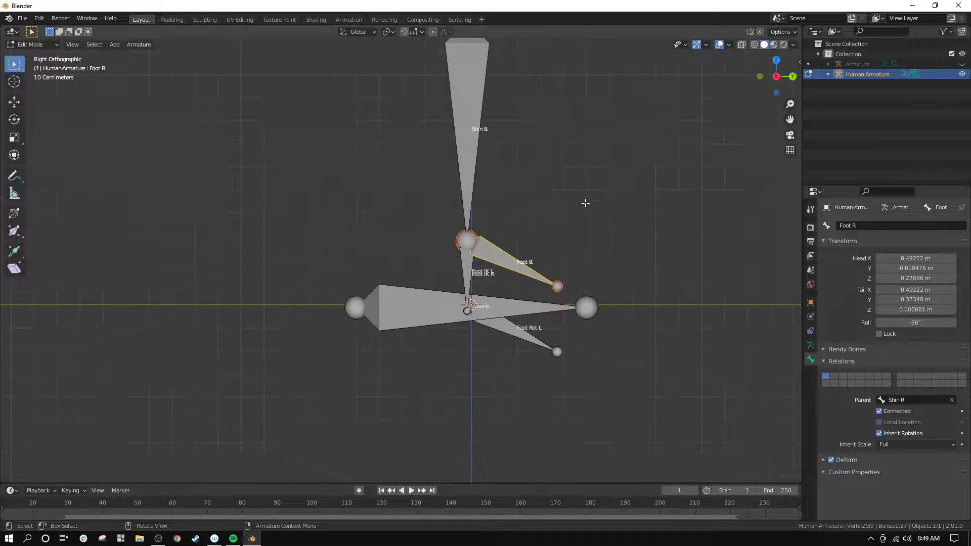
{"action": "key", "text": "shift+d"}
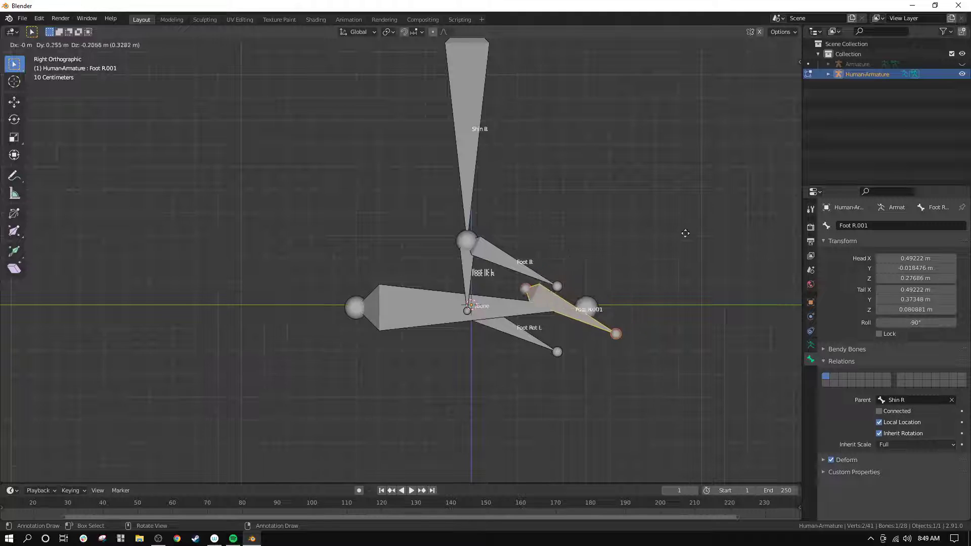
{"action": "left_click", "coordinate": [628, 252]}
- Rename the duplicated foot bone as Foot Rot R
{"action": "middle_click_drag", "start_coordinate": [628, 253], "coordinate": [536, 296]}
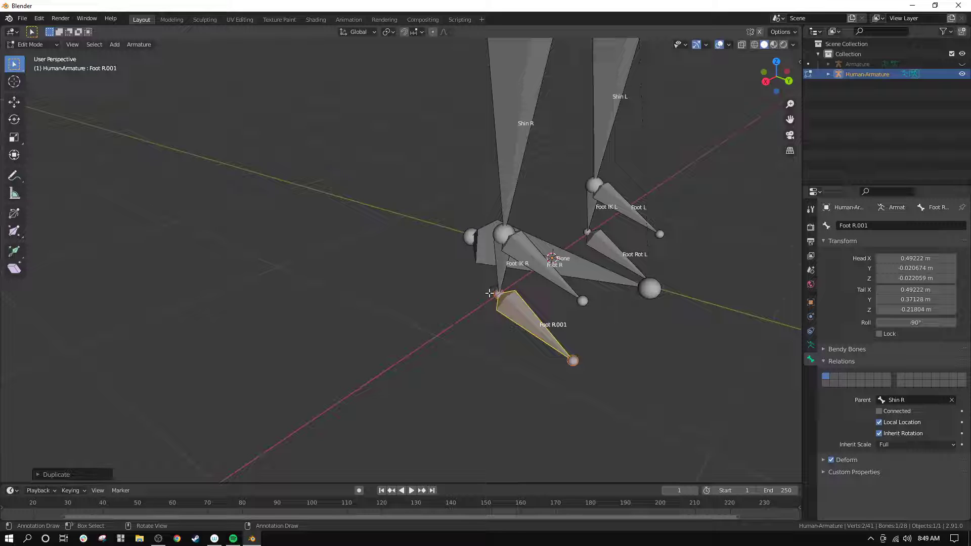
{"action": "left_click", "coordinate": [867, 224]}
{"action": "type", "text": "F"}
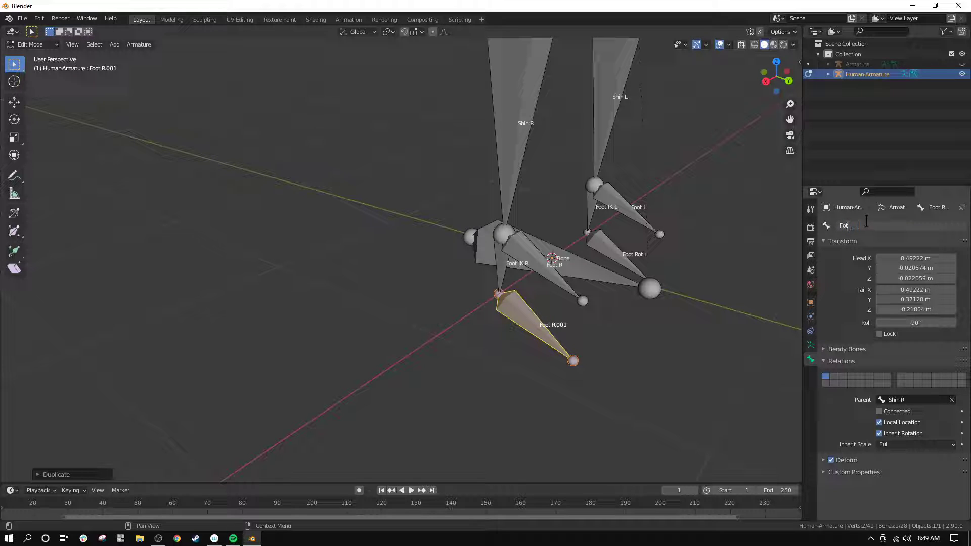
{"action": "type", "text": "oot Rot L"}
{"action": "key", "text": "BackSpace"}
{"action": "type", "text": "R"}
{"action": "key", "text": "Return"}
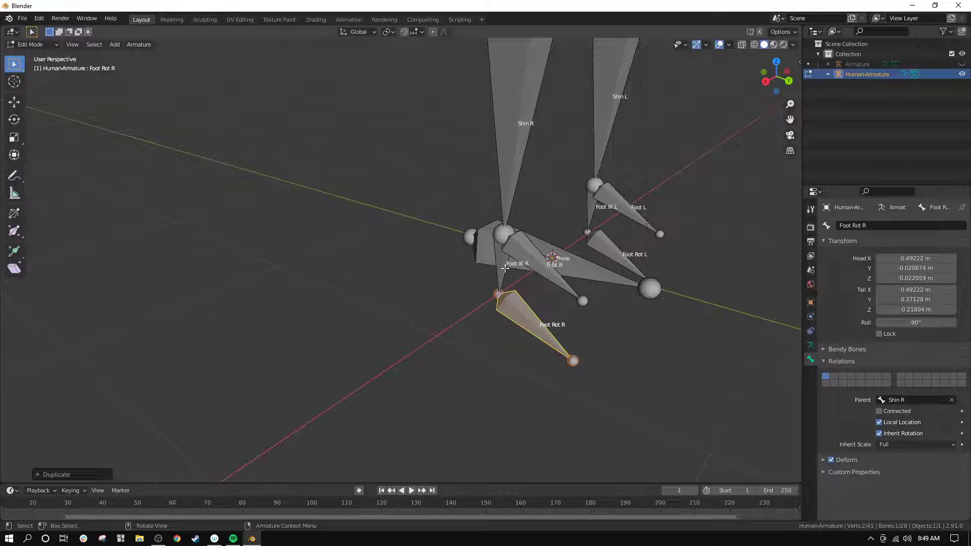
- Set the parent of the Foot Rot R bone to Foot IK R
{"action": "left_click", "coordinate": [915, 401]}
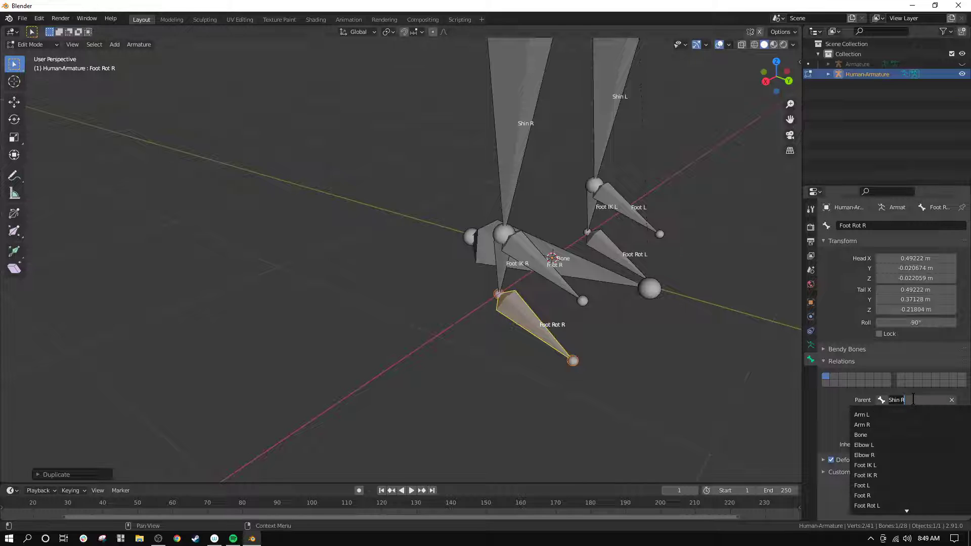
{"action": "type", "text": "foot i"}
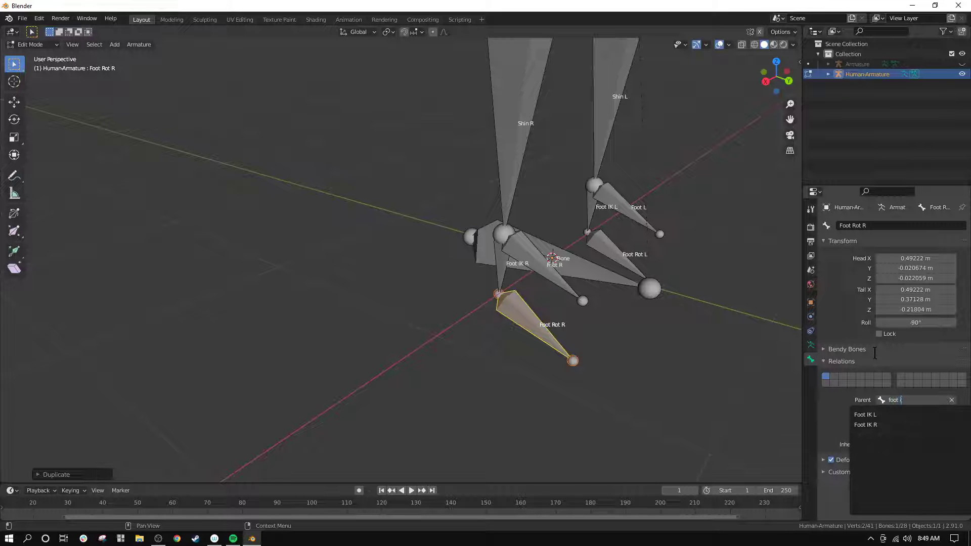
{"action": "type", "text": "k"}
{"action": "key", "text": "Down"}
{"action": "key", "text": "Down"}
{"action": "key", "text": "Return"}
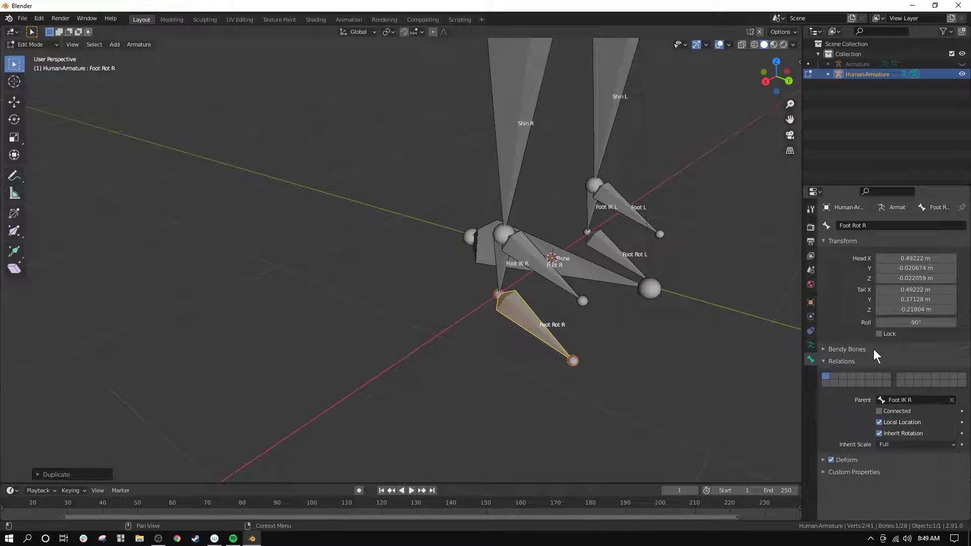
- Clear the parent of the Foot IK R bone
{"action": "middle_click_drag", "start_coordinate": [445, 242], "coordinate": [547, 263]}
{"action": "left_click", "coordinate": [484, 270]}
{"action": "middle_click_drag", "start_coordinate": [484, 270], "coordinate": [448, 273]}
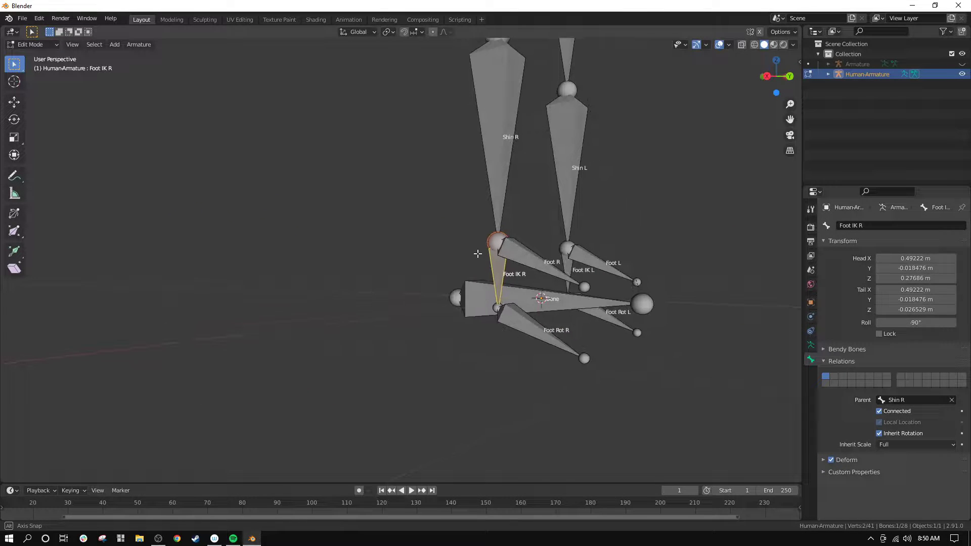
{"action": "left_click", "coordinate": [952, 399]}
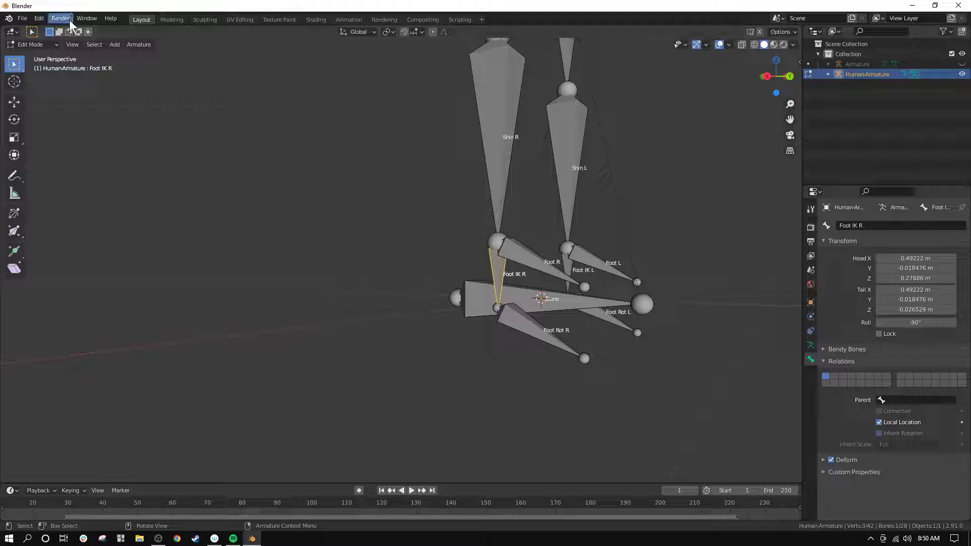
- Switch to Pose Mode and add an Inverse Kinematics constraint to the Shin R bone
{"action": "left_click", "coordinate": [22, 45]}
{"action": "left_click", "coordinate": [31, 77]}
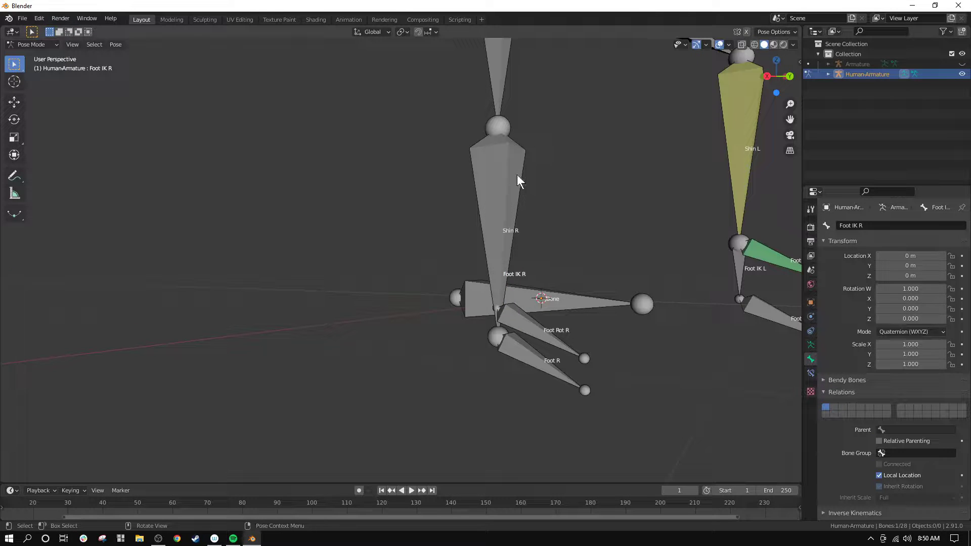
{"action": "middle_click_drag", "start_coordinate": [517, 175], "coordinate": [473, 147]}
{"action": "left_click", "coordinate": [474, 139]}
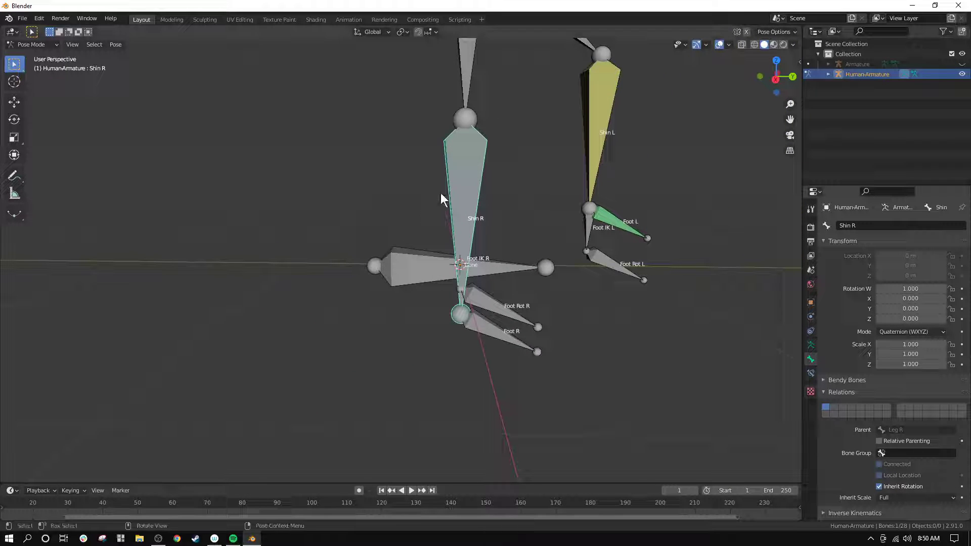
{"action": "left_click", "coordinate": [811, 373]}
{"action": "middle_click_drag", "start_coordinate": [513, 266], "coordinate": [506, 288]}
{"action": "left_click", "coordinate": [889, 226]}
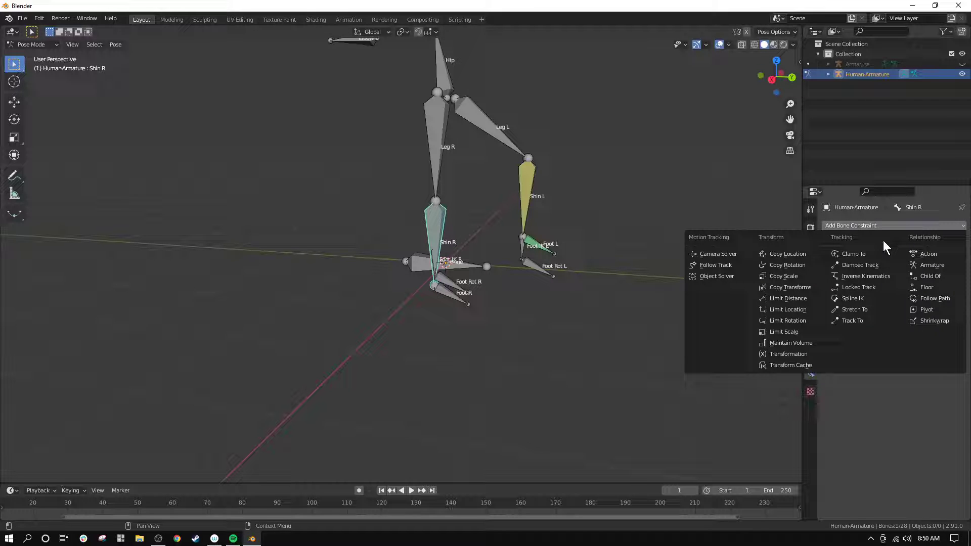
{"action": "left_click", "coordinate": [869, 276]}
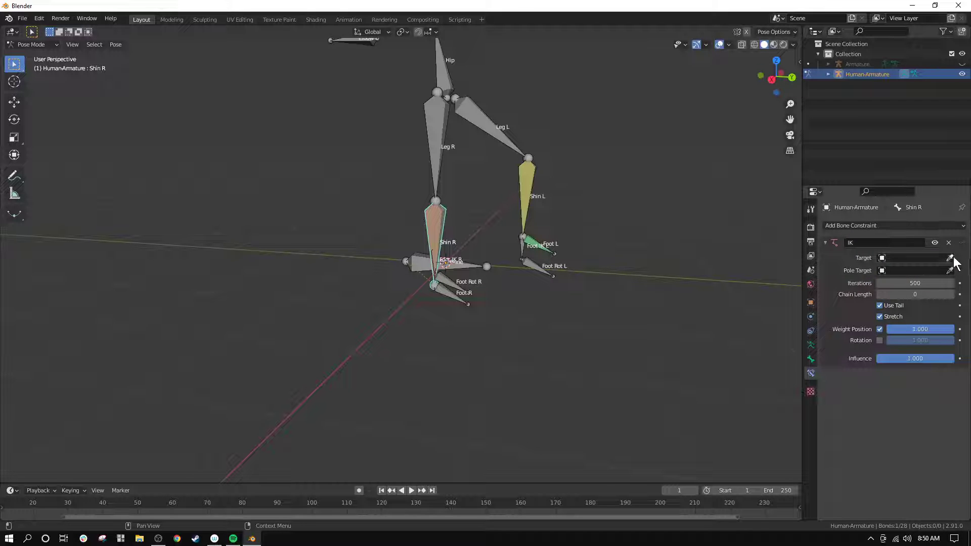
- Target Shin R's IK constraint at bone Foot IK R of Human-Armature and raise its chain length
{"action": "left_click", "coordinate": [910, 259]}
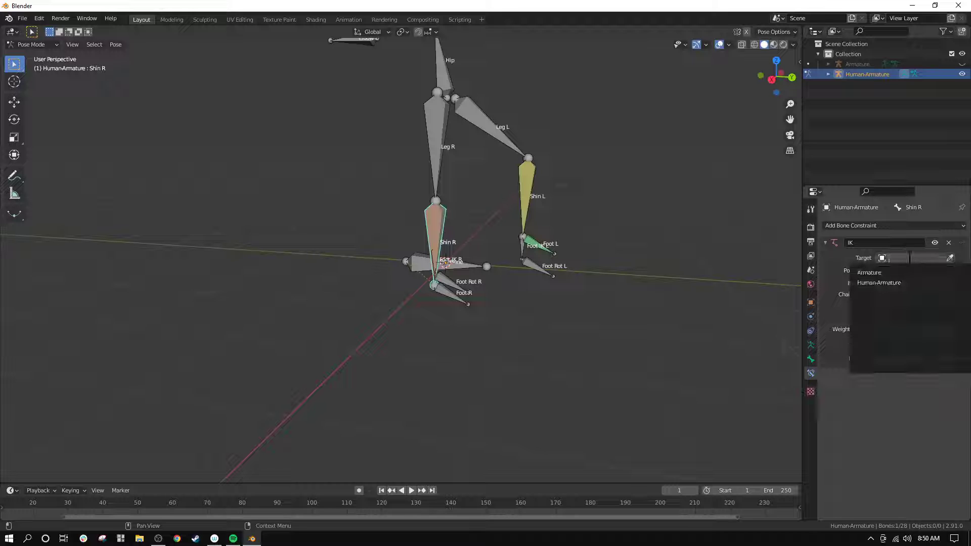
{"action": "left_click", "coordinate": [878, 283]}
{"action": "left_click", "coordinate": [898, 269]}
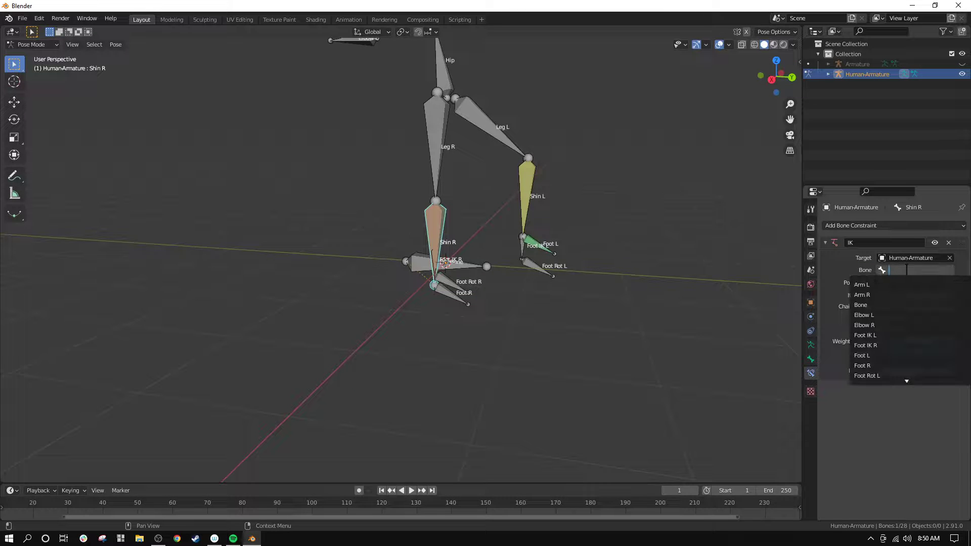
{"action": "type", "text": "foot ik"}
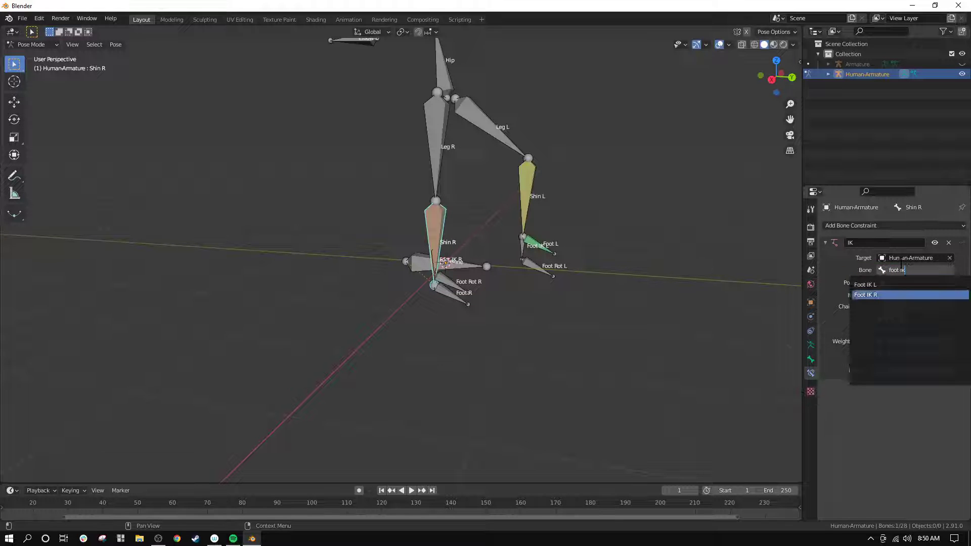
{"action": "left_click", "coordinate": [865, 295]}
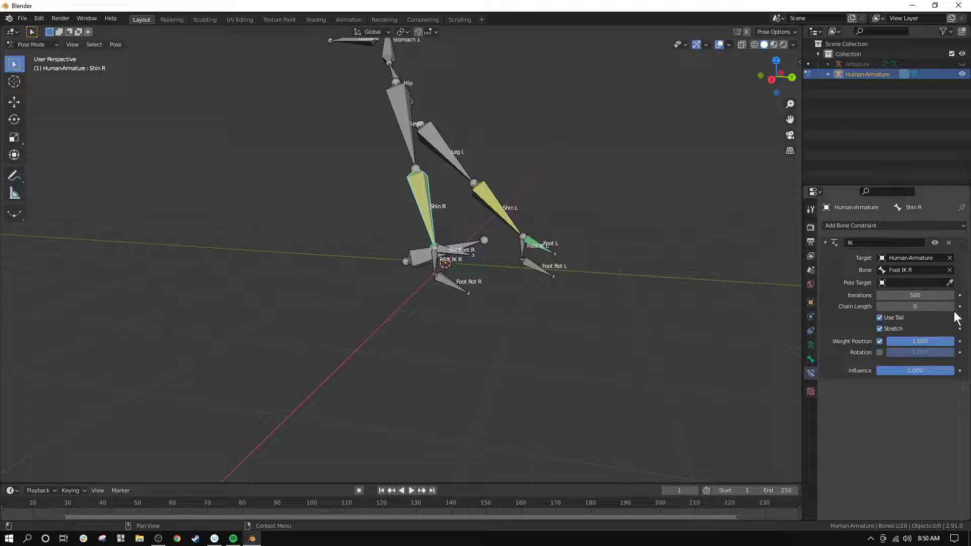
{"action": "left_click_drag", "start_coordinate": [947, 306], "coordinate": [958, 306]}
- Select the Foot R bone and add a Copy Rotation constraint to it
{"action": "scroll", "coordinate": [414, 306], "scroll_direction": "up", "scroll_amount": 3}
{"action": "middle_click_drag", "start_coordinate": [414, 307], "coordinate": [438, 314]}
{"action": "scroll", "coordinate": [478, 281], "scroll_direction": "up", "scroll_amount": 2}
{"action": "left_click", "coordinate": [499, 245]}
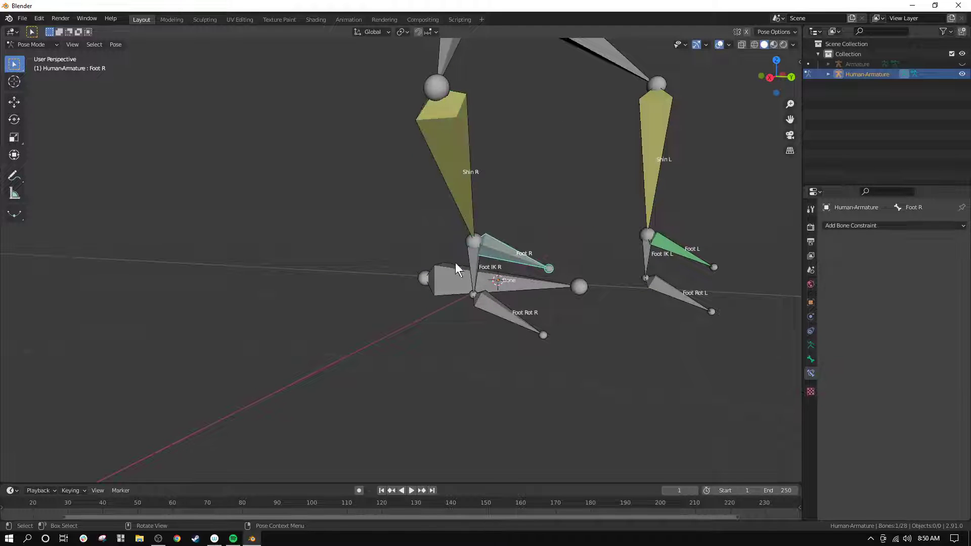
{"action": "left_click", "coordinate": [896, 225]}
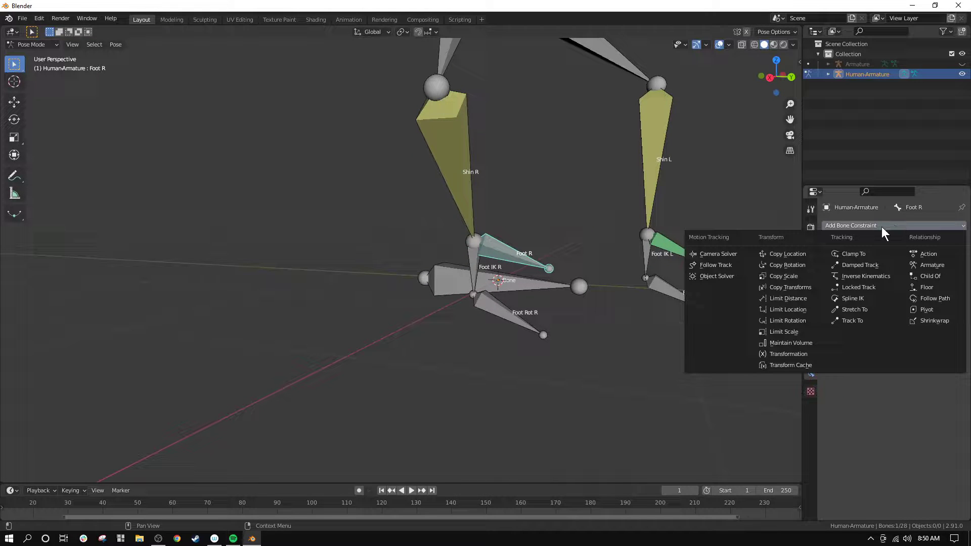
{"action": "left_click", "coordinate": [799, 263]}
- Set Foot R's Copy Rotation target to Human-Armature with Foot Rot R as the bone
{"action": "left_click", "coordinate": [940, 257]}
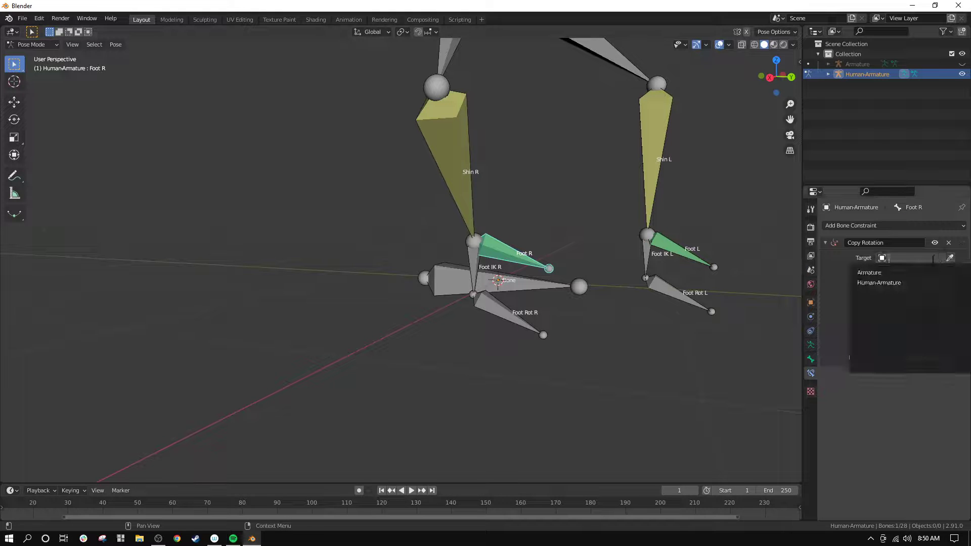
{"action": "left_click", "coordinate": [895, 283]}
{"action": "left_click", "coordinate": [905, 270]}
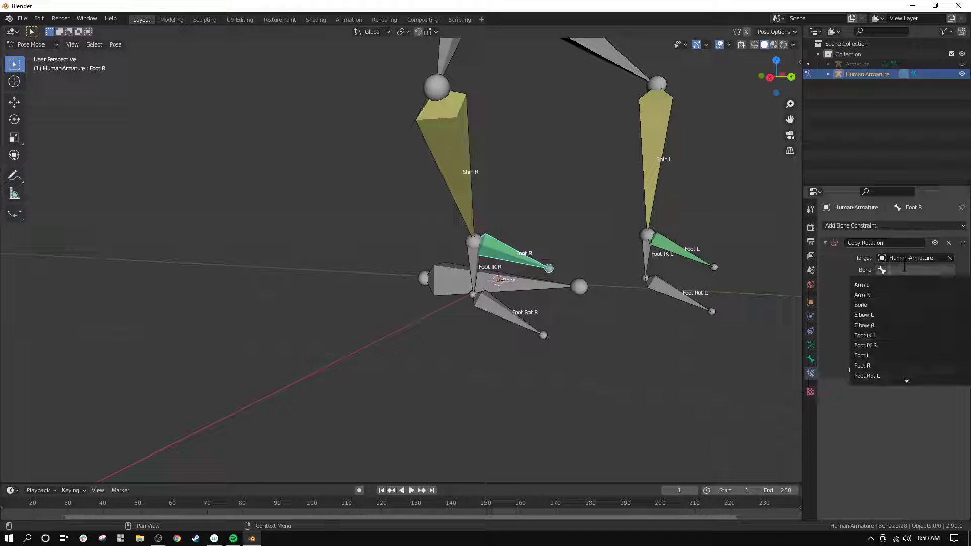
{"action": "type", "text": "foot rot"}
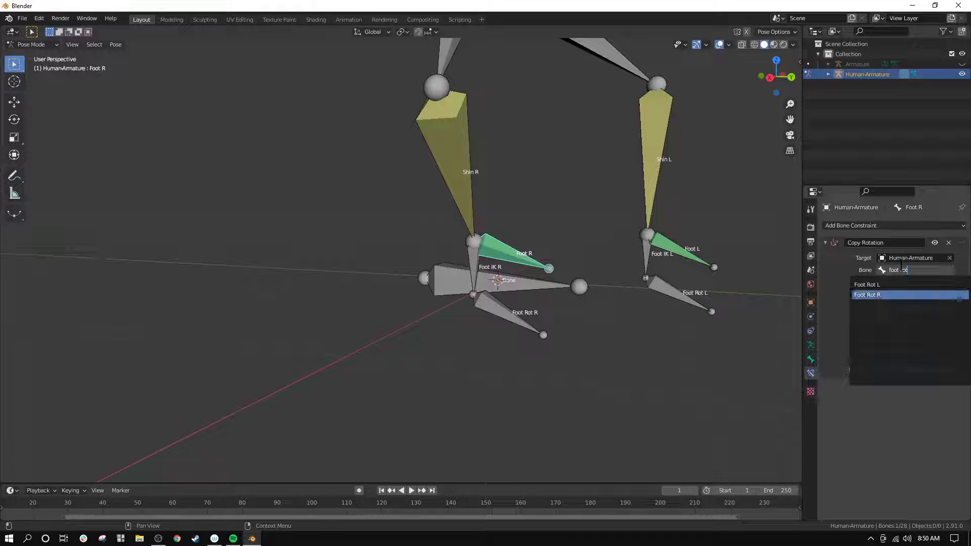
{"action": "left_click", "coordinate": [880, 295]}
- Raise the Foot IK R bone and reposition it to test how the right leg bends
{"action": "scroll", "coordinate": [354, 306], "scroll_direction": "down", "scroll_amount": 2}
{"action": "middle_click_drag", "start_coordinate": [354, 307], "coordinate": [475, 308]}
{"action": "scroll", "coordinate": [472, 275], "scroll_direction": "down", "scroll_amount": 3}
{"action": "middle_click_drag", "start_coordinate": [472, 275], "coordinate": [453, 299]}
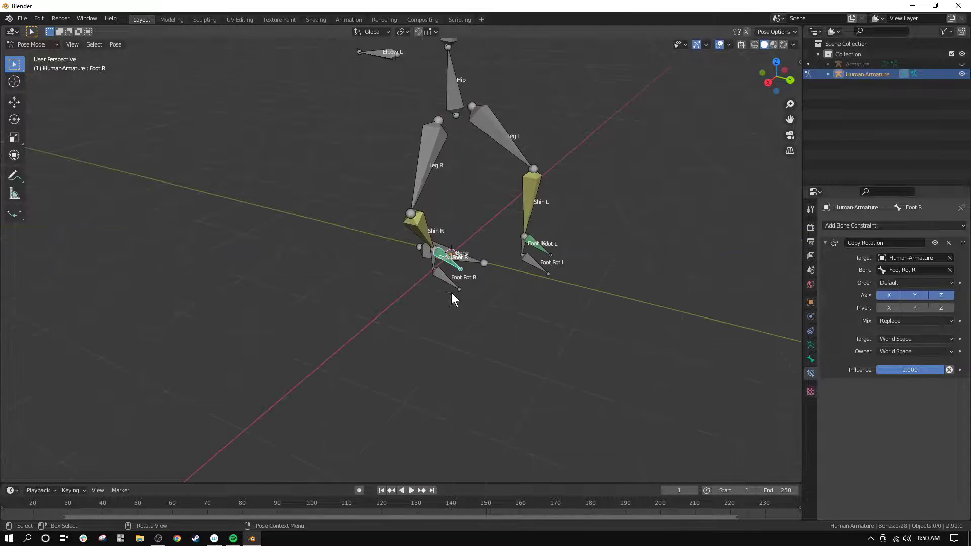
{"action": "left_click", "coordinate": [436, 259]}
{"action": "key", "text": "g"}
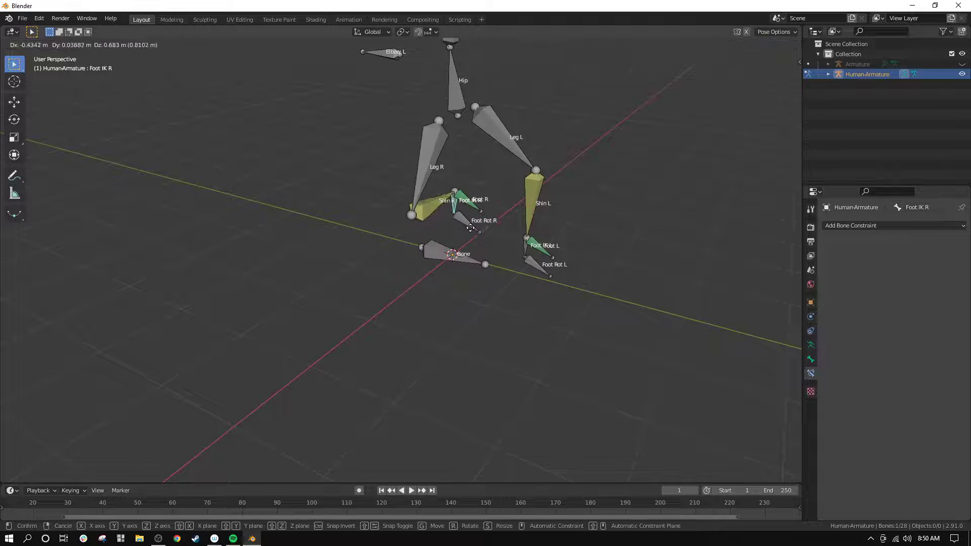
{"action": "left_click", "coordinate": [447, 235]}
{"action": "middle_click_drag", "start_coordinate": [448, 235], "coordinate": [586, 256]}
{"action": "key", "text": "g"}
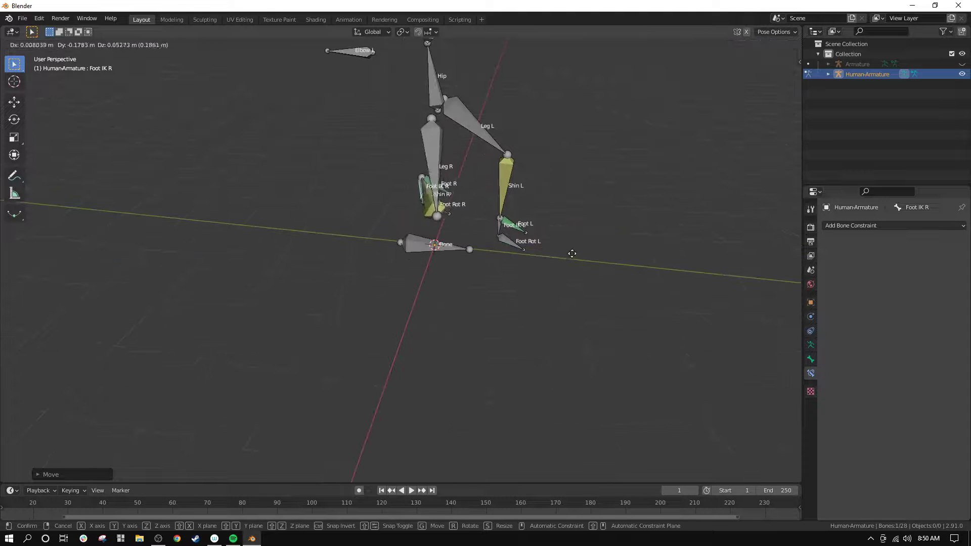
{"action": "left_click", "coordinate": [565, 287]}
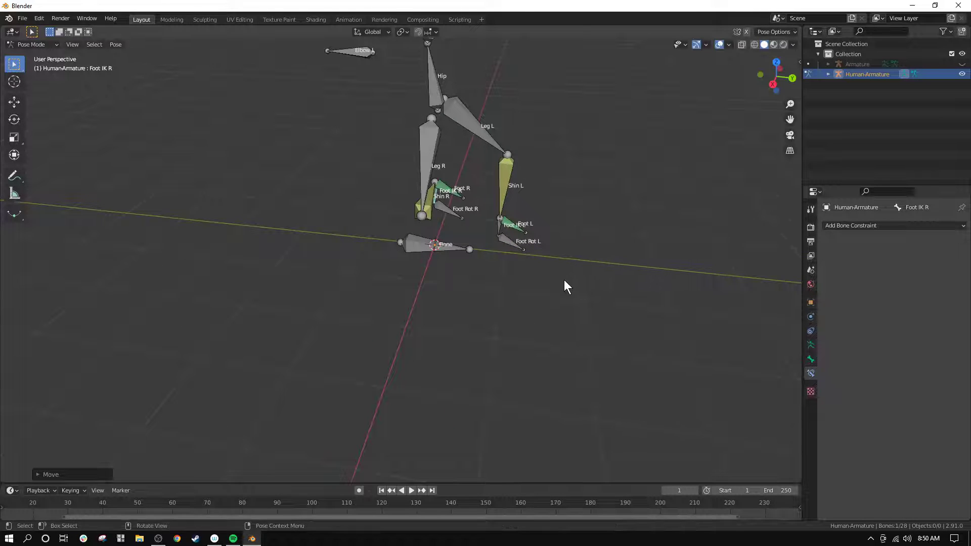
- In Edit Mode, move the knee joints of both legs slightly forward together, working in the right orthographic view
{"action": "left_click", "coordinate": [35, 46]}
{"action": "left_click", "coordinate": [41, 68]}
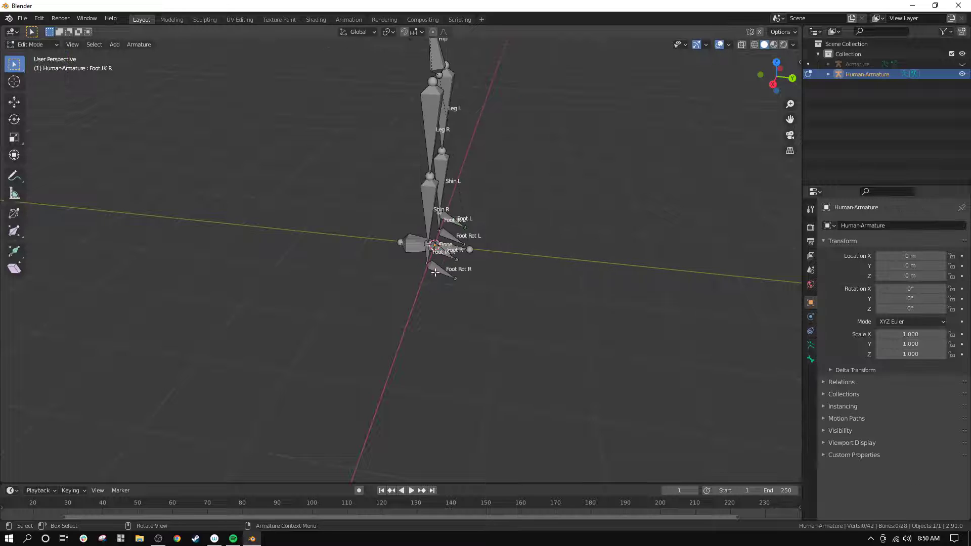
{"action": "scroll", "coordinate": [435, 272], "scroll_direction": "up", "scroll_amount": 2}
{"action": "left_click", "coordinate": [446, 124]}
{"action": "left_click", "coordinate": [443, 137]}
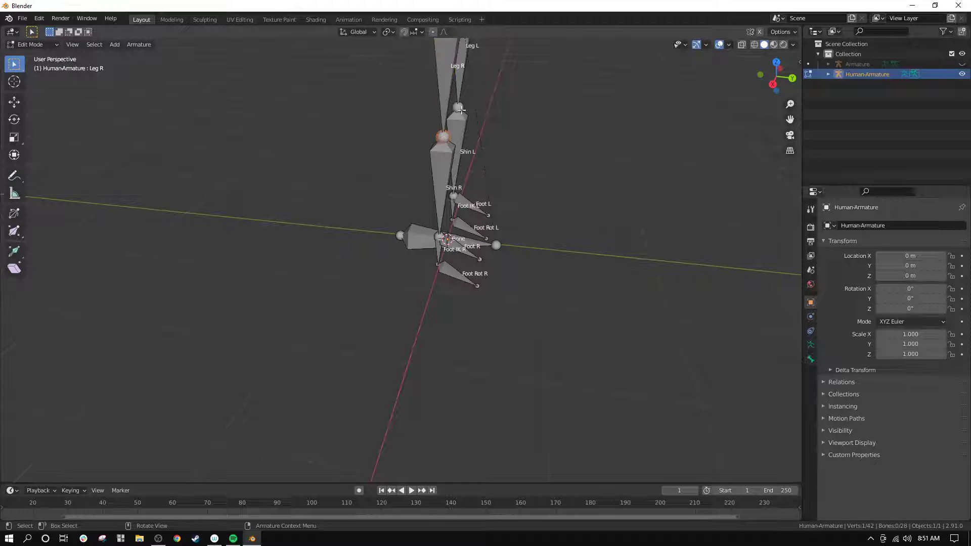
{"action": "left_click", "coordinate": [458, 108], "text": "shift"}
{"action": "left_click", "coordinate": [773, 84]}
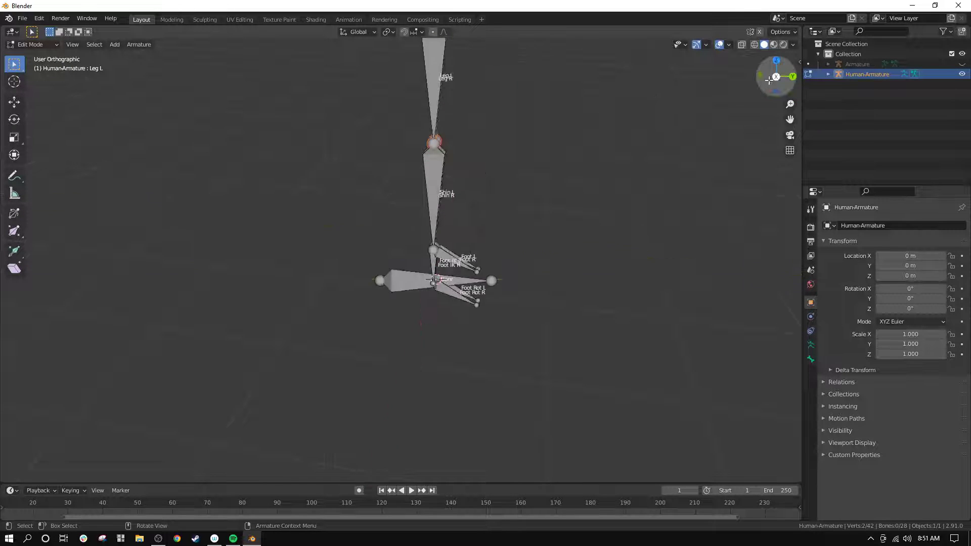
{"action": "key", "text": "g"}
{"action": "left_click", "coordinate": [602, 190]}
{"action": "scroll", "coordinate": [510, 262], "scroll_direction": "up", "scroll_amount": 3, "text": "shift"}
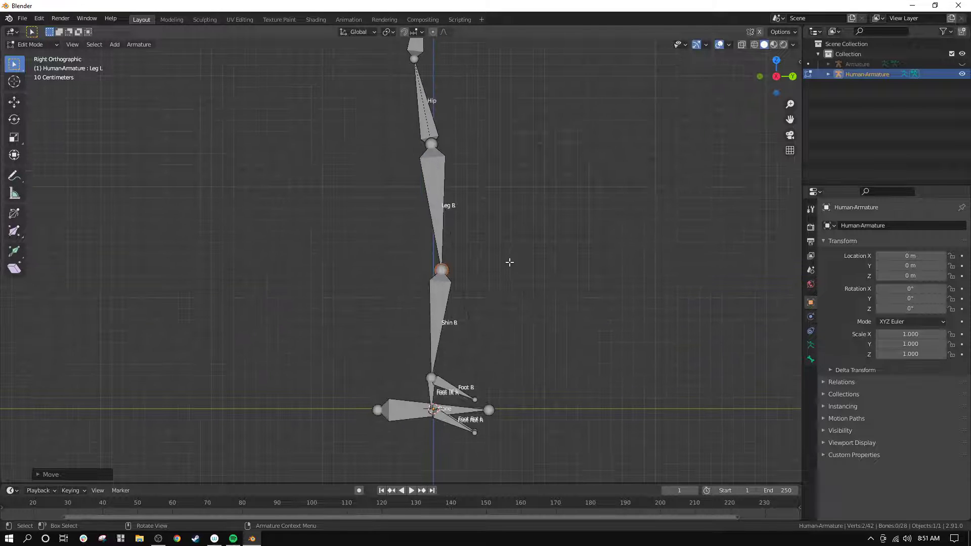
{"action": "middle_click_drag", "start_coordinate": [506, 267], "coordinate": [545, 201], "text": "shift"}
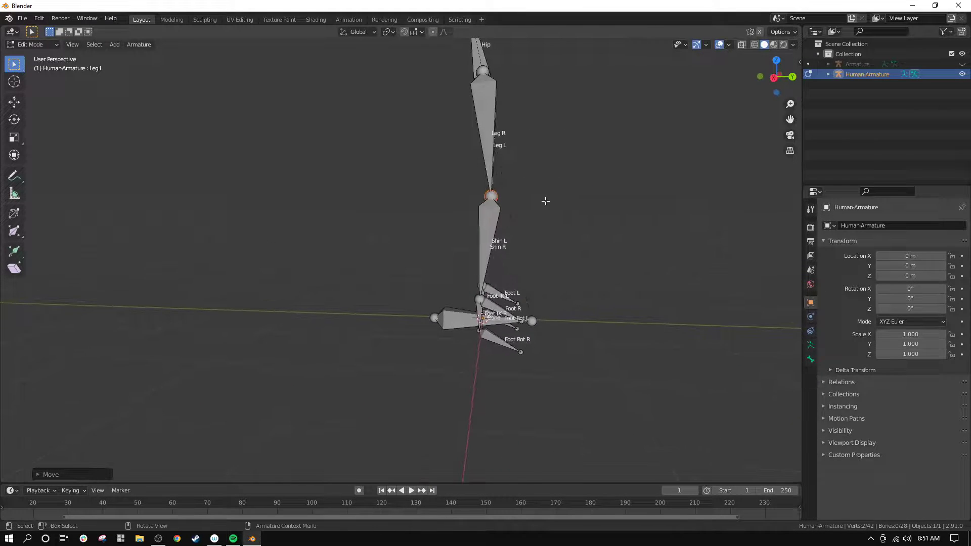
- Return to Pose Mode and move the Foot IK R bone to test the right knee's bending direction
{"action": "left_click", "coordinate": [48, 47]}
{"action": "left_click", "coordinate": [47, 74]}
{"action": "middle_click_drag", "start_coordinate": [625, 313], "coordinate": [646, 313]}
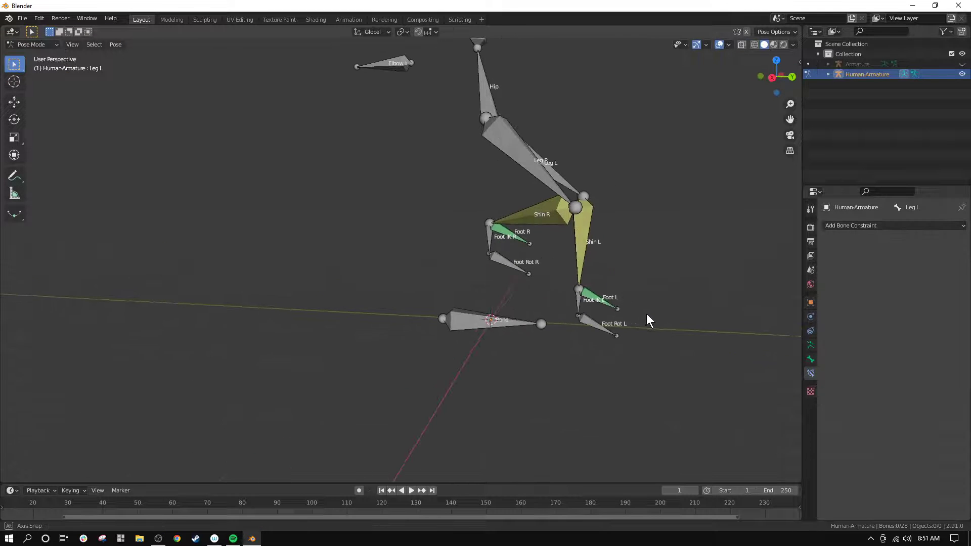
{"action": "middle_click_drag", "start_coordinate": [483, 243], "coordinate": [548, 318]}
{"action": "key", "text": "g"}
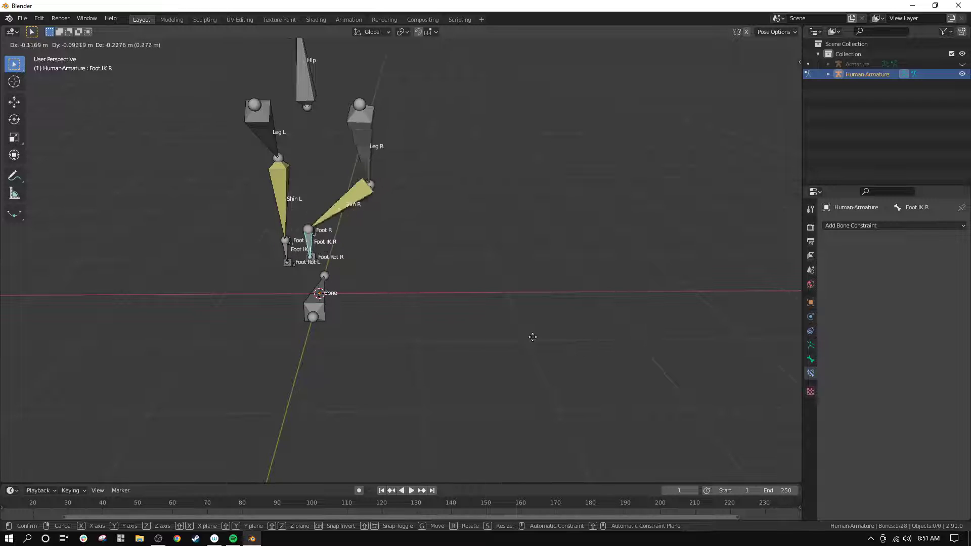
{"action": "left_click", "coordinate": [611, 348]}
{"action": "middle_click_drag", "start_coordinate": [610, 348], "coordinate": [263, 236]}
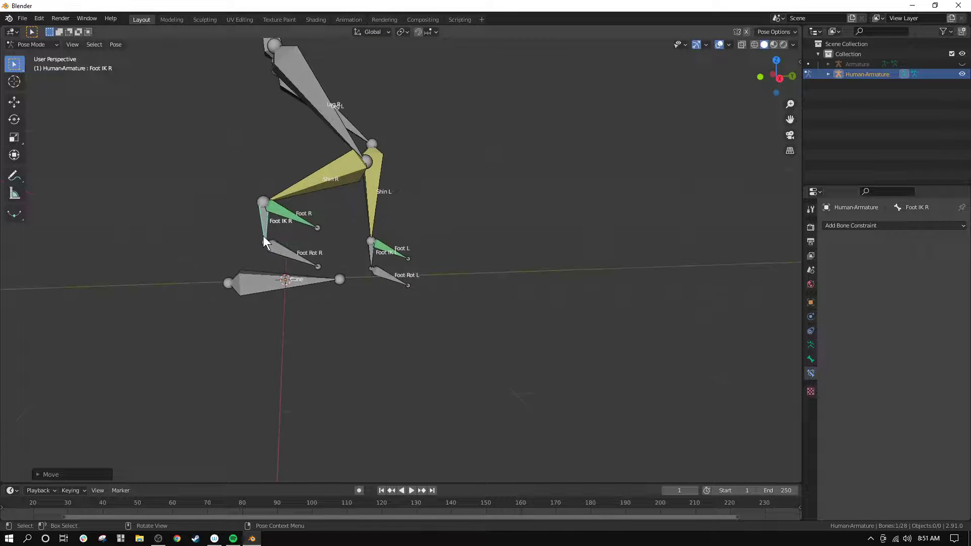
- Try rotating the Foot IK R bone to see how the right foot follows
{"action": "left_click", "coordinate": [289, 256]}
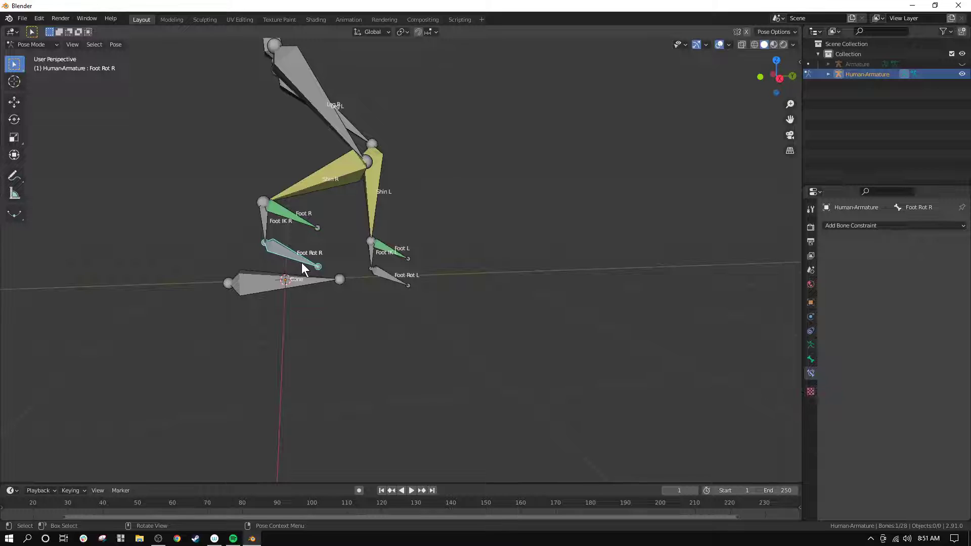
{"action": "left_click", "coordinate": [265, 224]}
{"action": "middle_click_drag", "start_coordinate": [265, 245], "coordinate": [433, 244]}
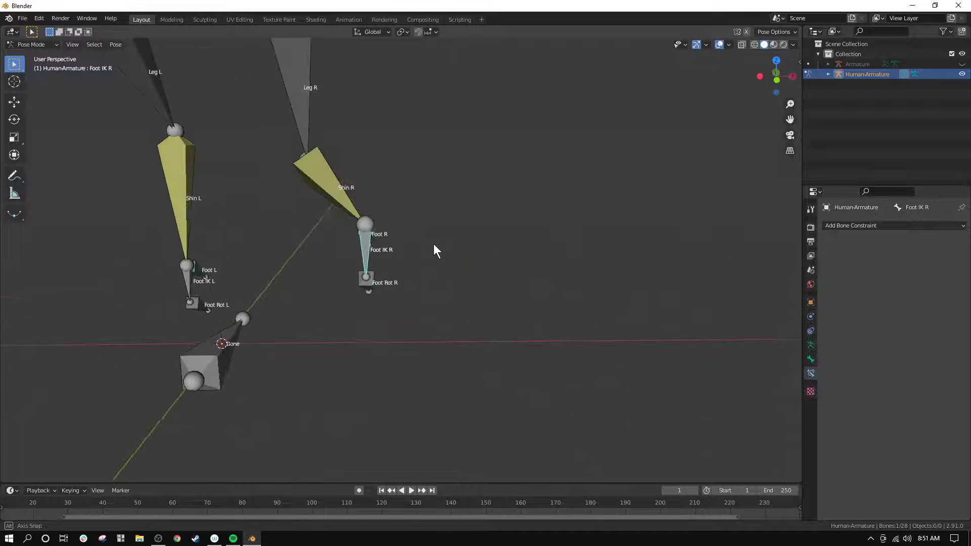
{"action": "key", "text": "r"}
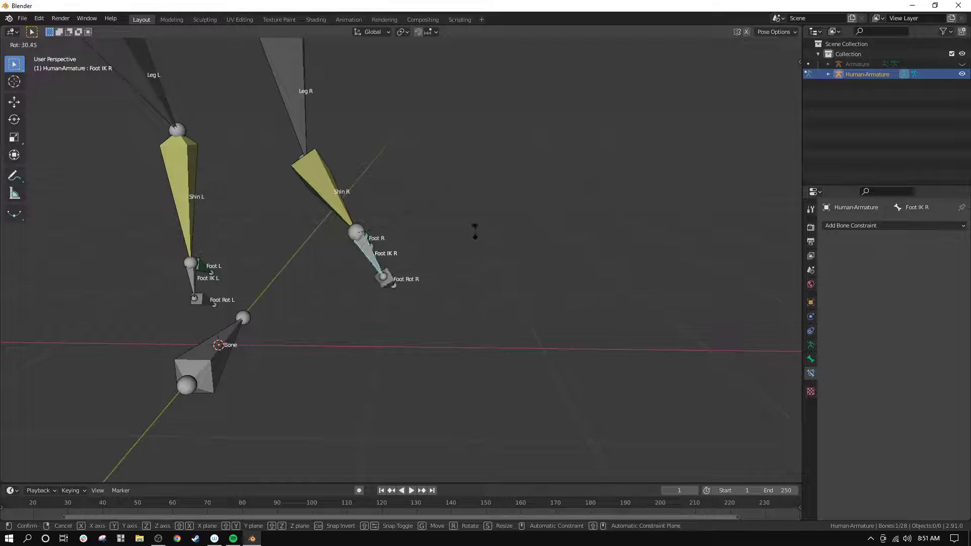
{"action": "left_click", "coordinate": [457, 245]}
{"action": "middle_click_drag", "start_coordinate": [457, 245], "coordinate": [275, 266]}
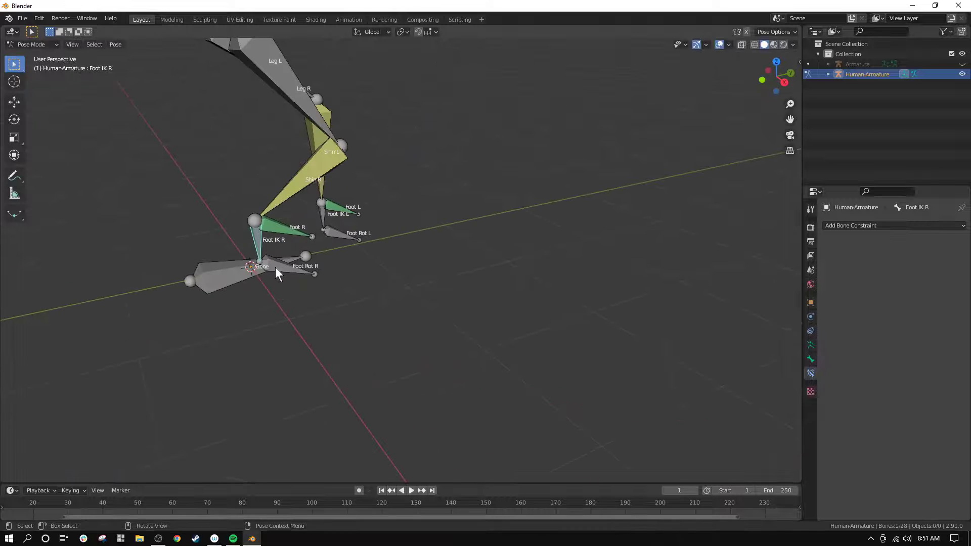
- Expand the Human-Armature pose bones in the Outliner and hide the Foot Rot R and Foot Rot L bones in the viewport
{"action": "middle_click_drag", "start_coordinate": [351, 241], "coordinate": [268, 259]}
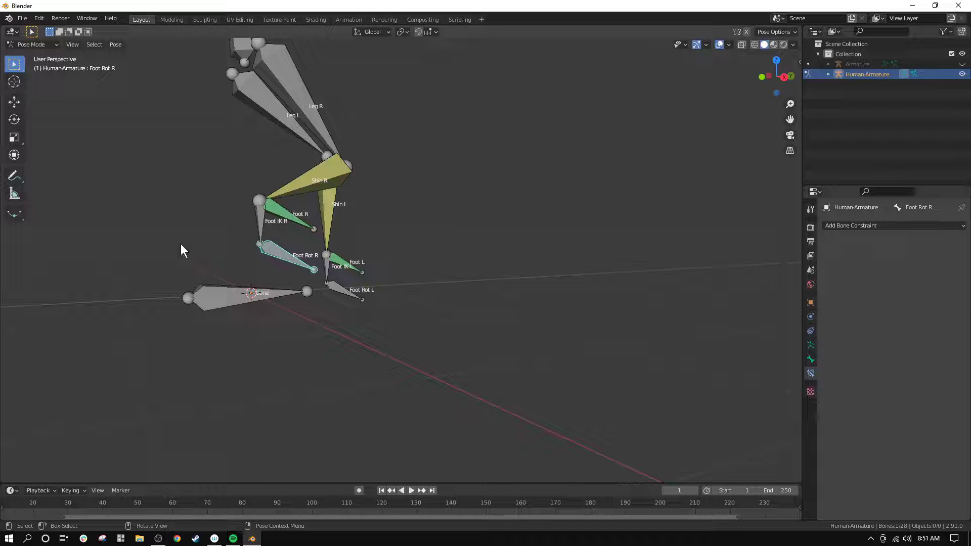
{"action": "left_click", "coordinate": [828, 74]}
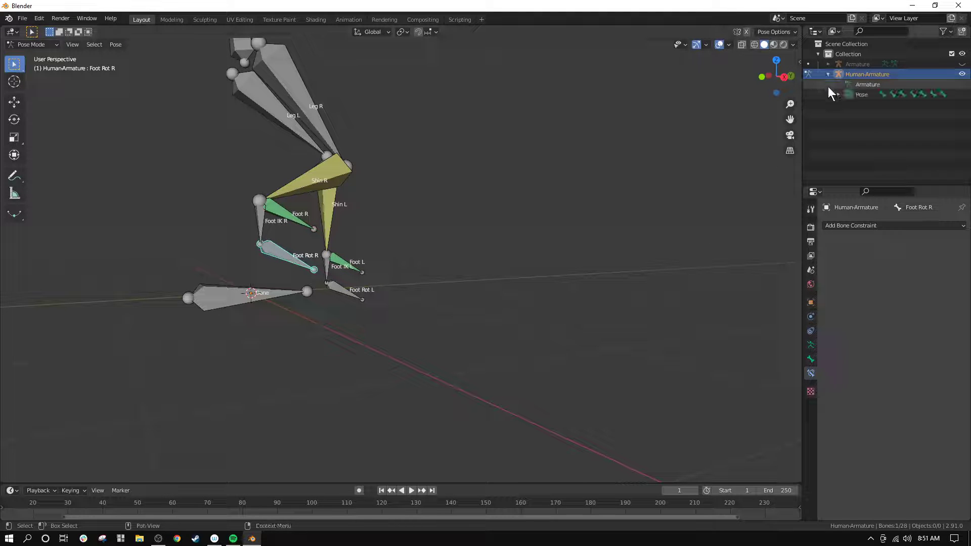
{"action": "left_click", "coordinate": [837, 95]}
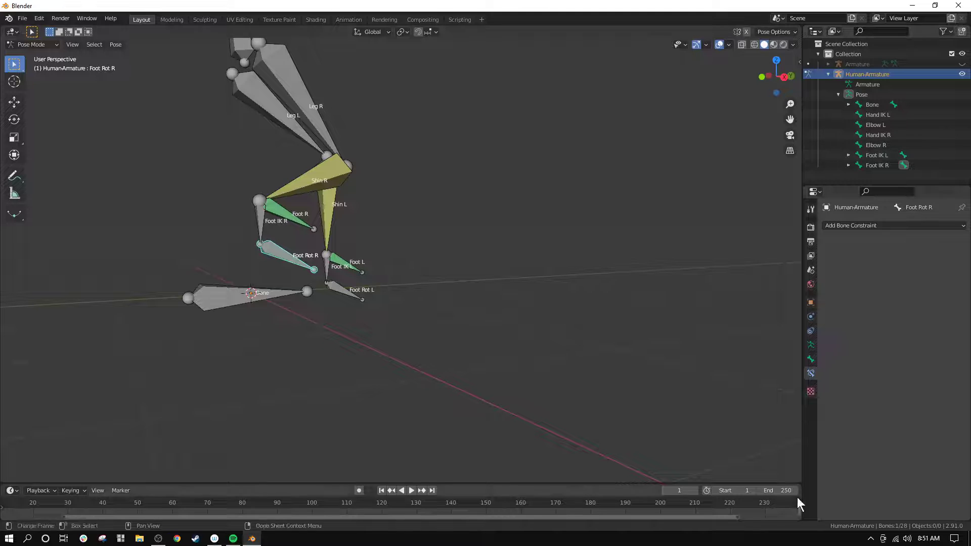
{"action": "left_click", "coordinate": [810, 359]}
{"action": "left_click", "coordinate": [824, 392]}
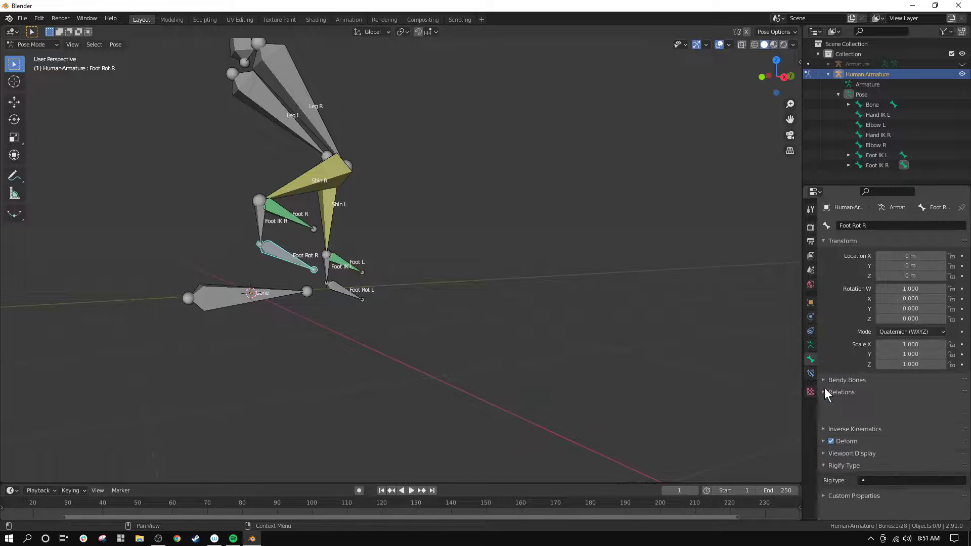
{"action": "left_click", "coordinate": [830, 430]}
{"action": "scroll", "coordinate": [831, 432], "scroll_direction": "down", "scroll_amount": 1}
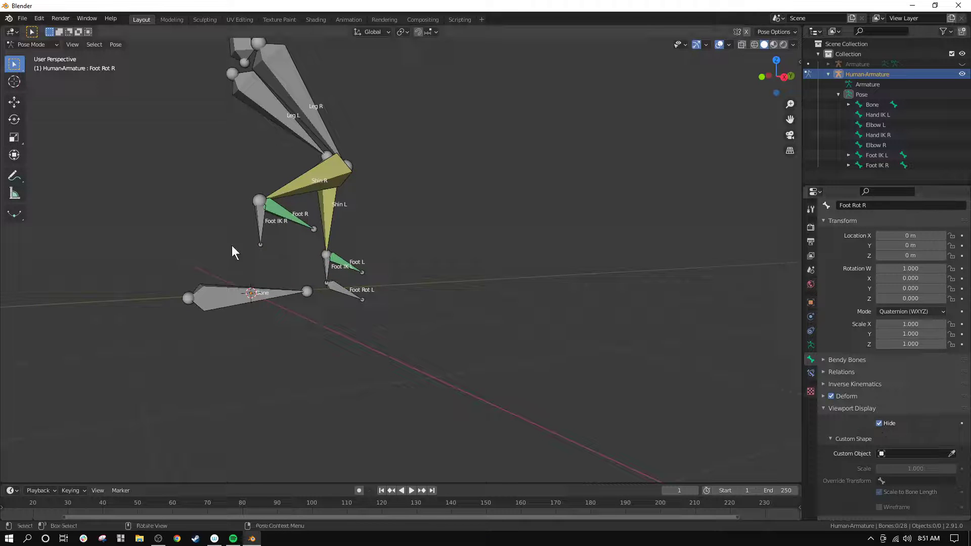
{"action": "left_click", "coordinate": [342, 290]}
{"action": "left_click", "coordinate": [877, 424]}
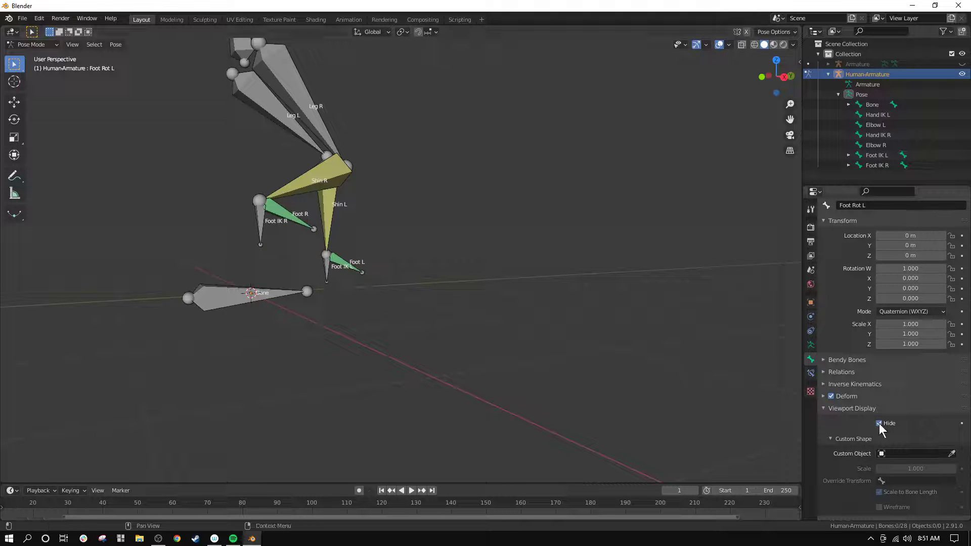
- In the right orthographic view, move Foot IK R backward to a location of about X -0.76 m, Y 0.02 m, Z -0.39 m
{"action": "middle_click_drag", "start_coordinate": [394, 167], "coordinate": [362, 209]}
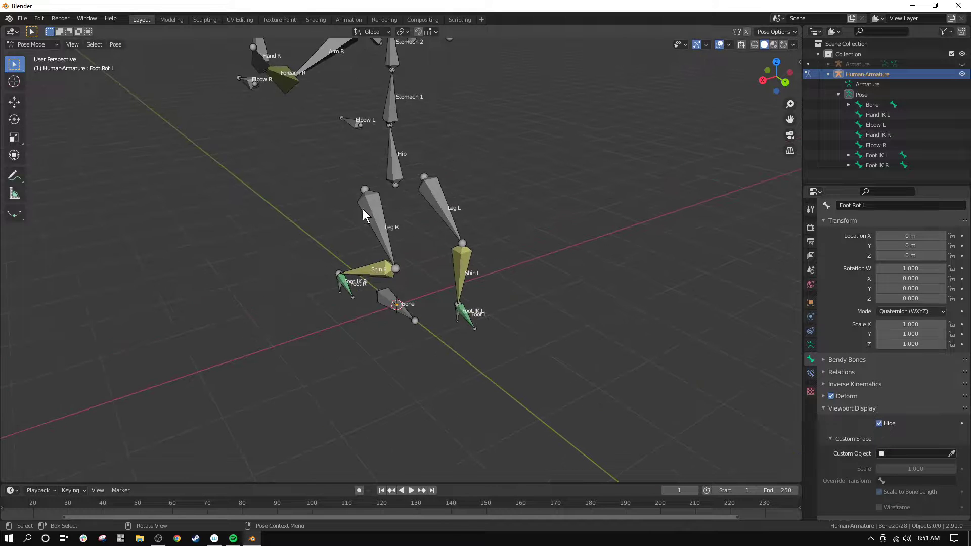
{"action": "left_click", "coordinate": [369, 204]}
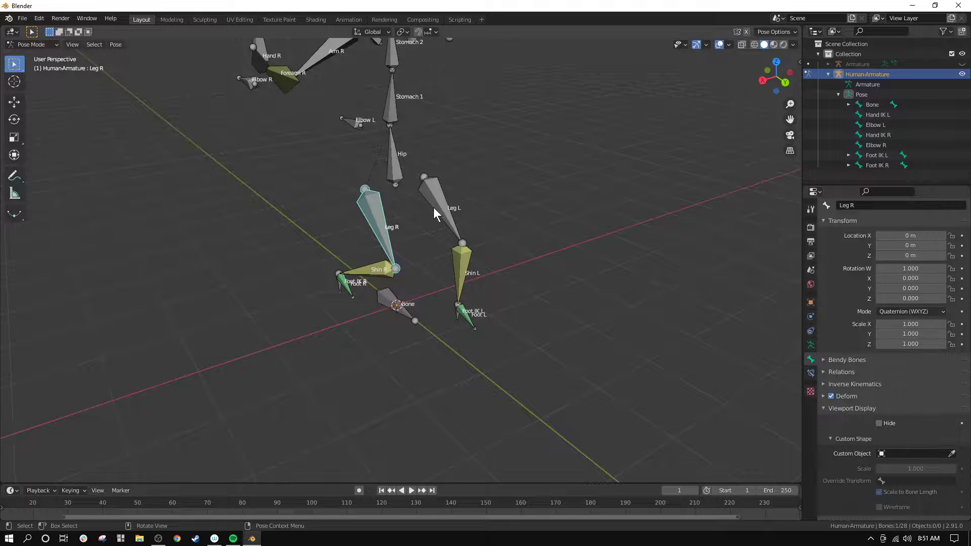
{"action": "scroll", "coordinate": [385, 244], "scroll_direction": "up", "scroll_amount": 5, "text": "shift"}
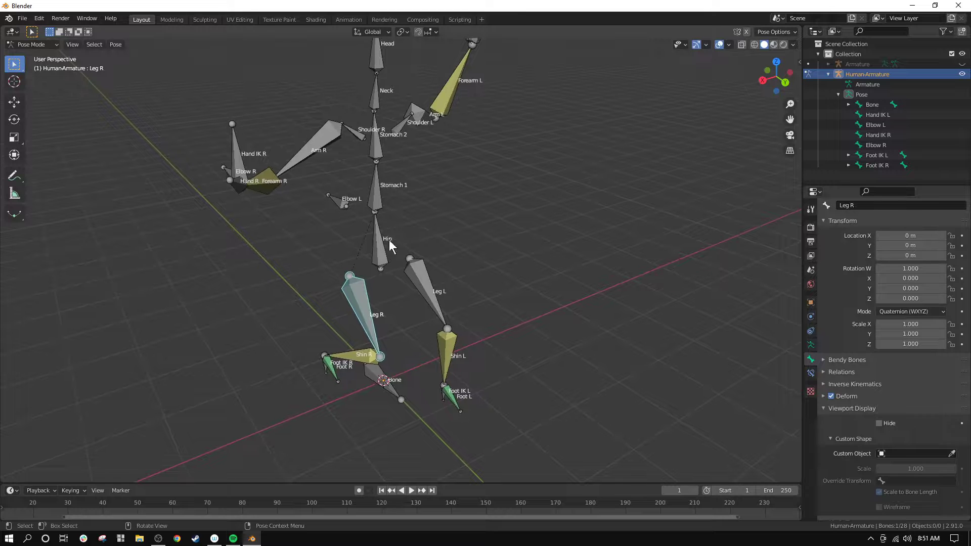
{"action": "middle_click_drag", "start_coordinate": [262, 170], "coordinate": [444, 303]}
{"action": "scroll", "coordinate": [384, 442], "scroll_direction": "up", "scroll_amount": 2}
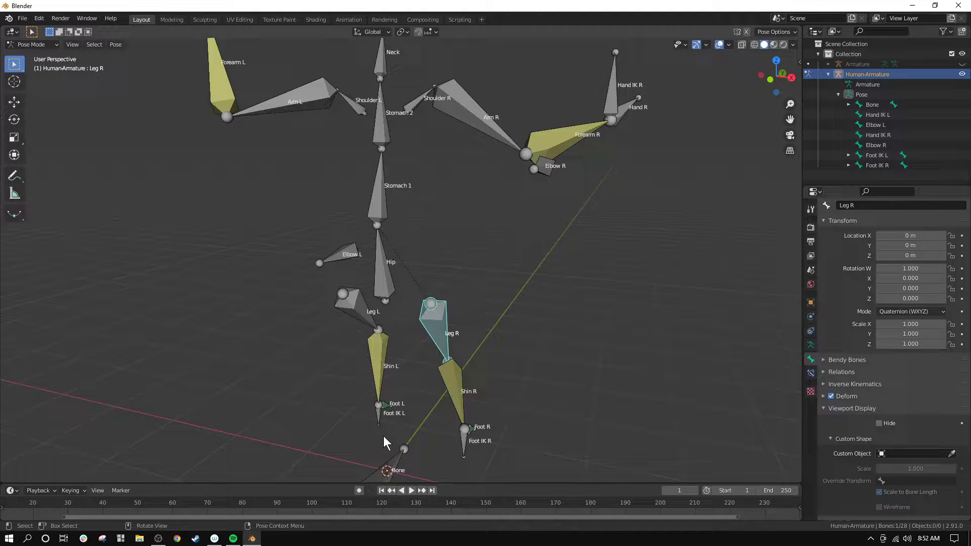
{"action": "left_click", "coordinate": [462, 448]}
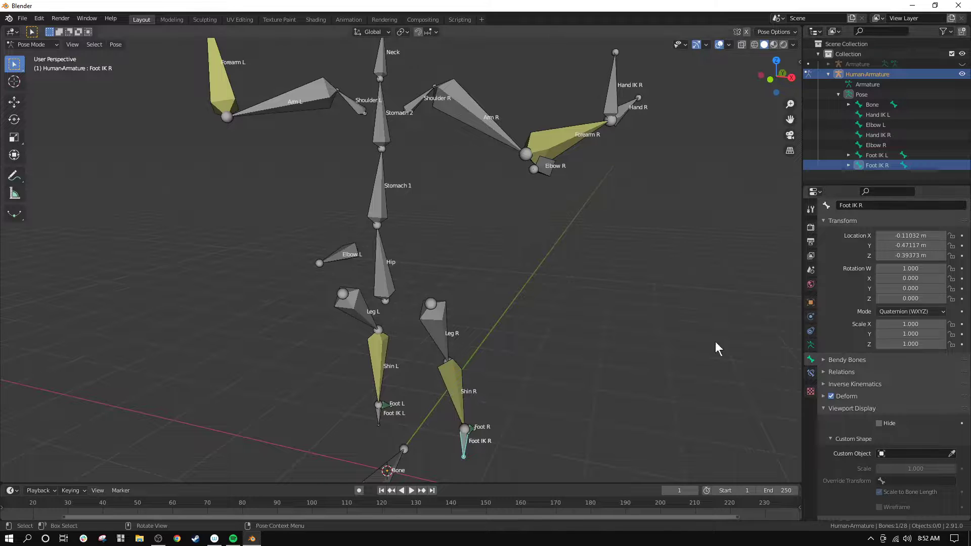
{"action": "left_click", "coordinate": [791, 77]}
{"action": "key", "text": "g"}
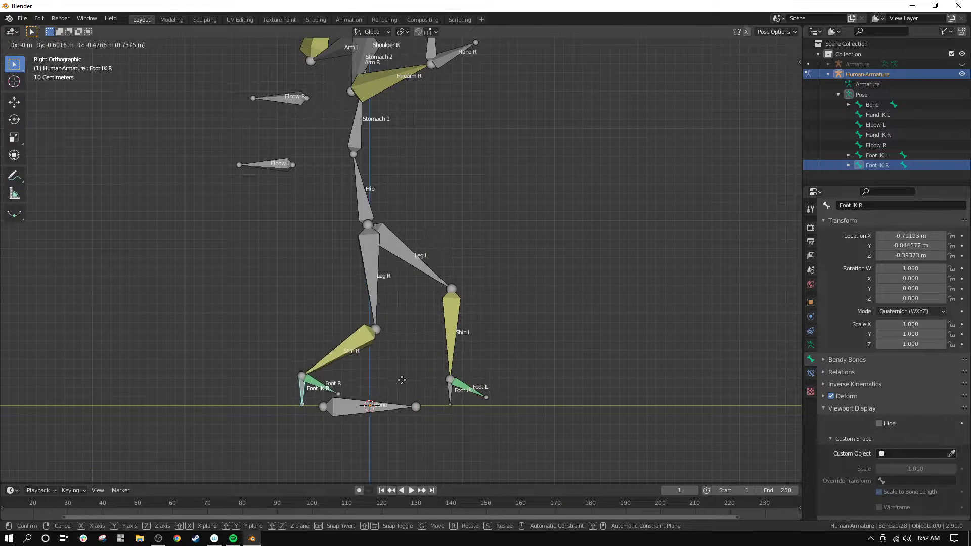
{"action": "left_click", "coordinate": [283, 359]}
- Try a rotation of Foot IK R, cancel it, and view the whole posed armature
{"action": "middle_click_drag", "start_coordinate": [283, 359], "coordinate": [572, 420]}
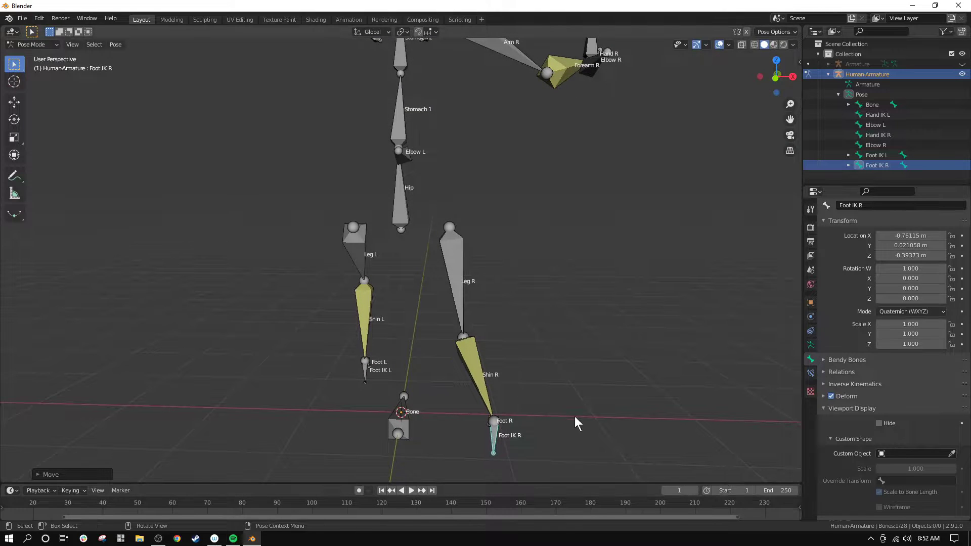
{"action": "key", "text": "r"}
{"action": "key", "text": "Escape"}
{"action": "middle_click_drag", "start_coordinate": [580, 335], "coordinate": [414, 341]}
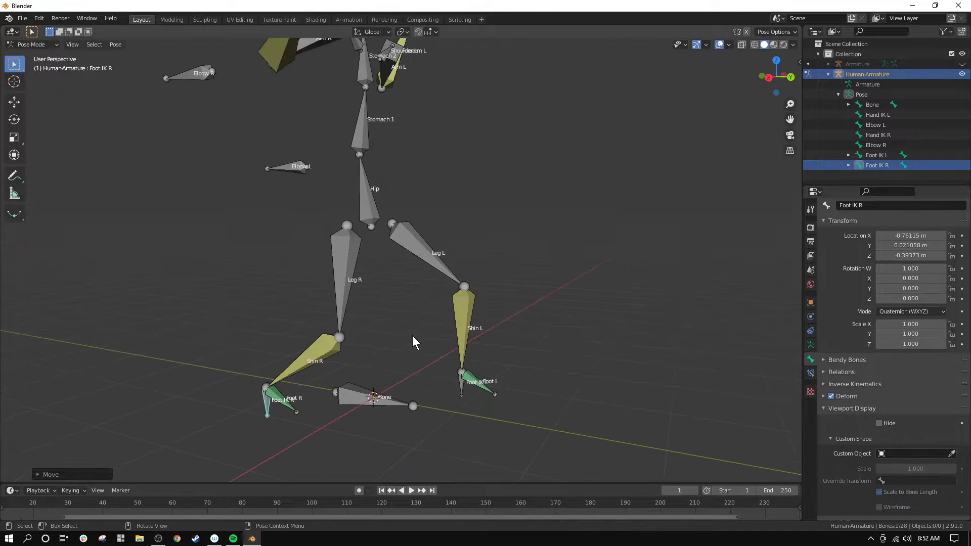
{"action": "scroll", "coordinate": [466, 248], "scroll_direction": "down", "scroll_amount": 4}
{"action": "middle_click_drag", "start_coordinate": [466, 248], "coordinate": [389, 248]}
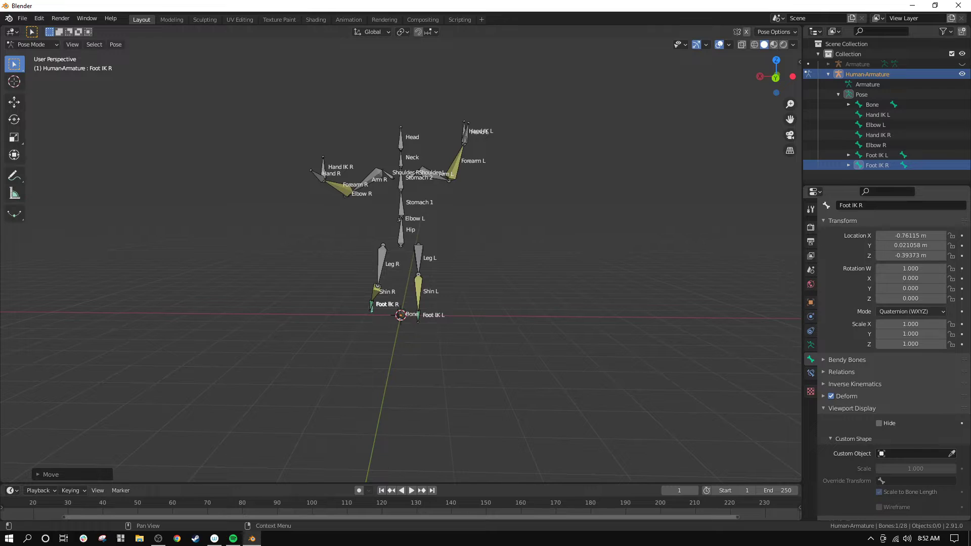